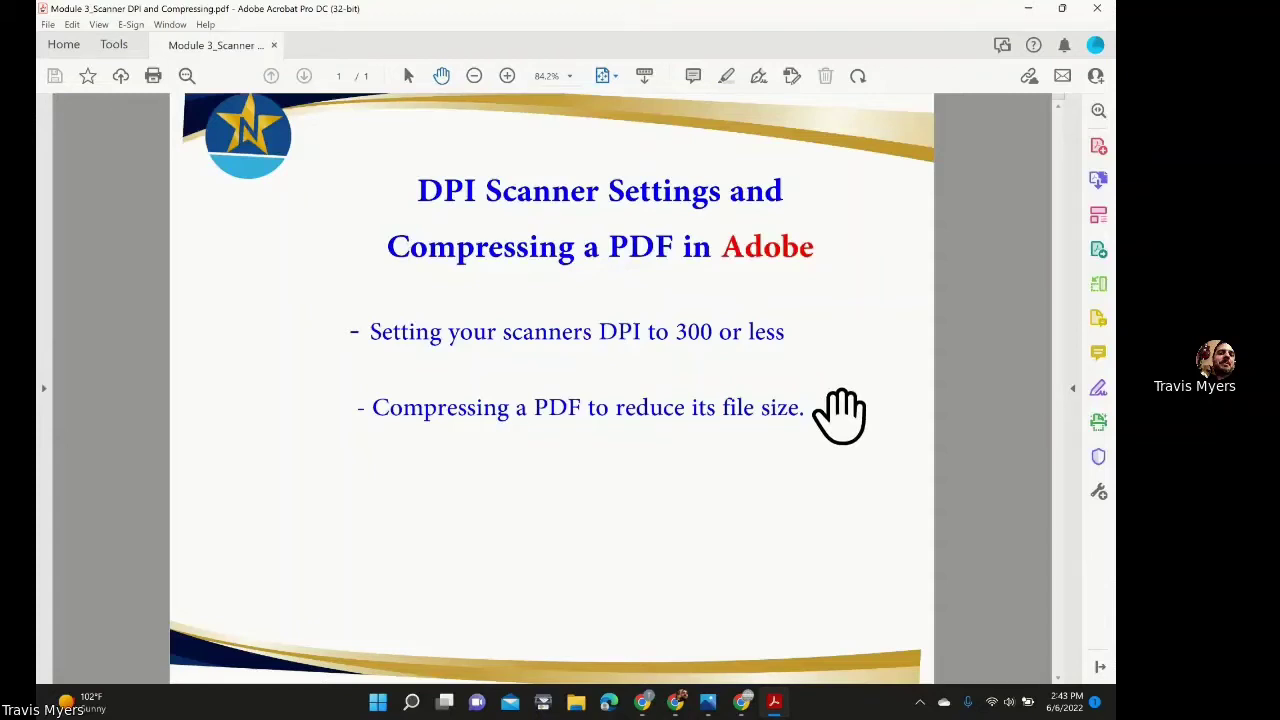
click(1074, 393)
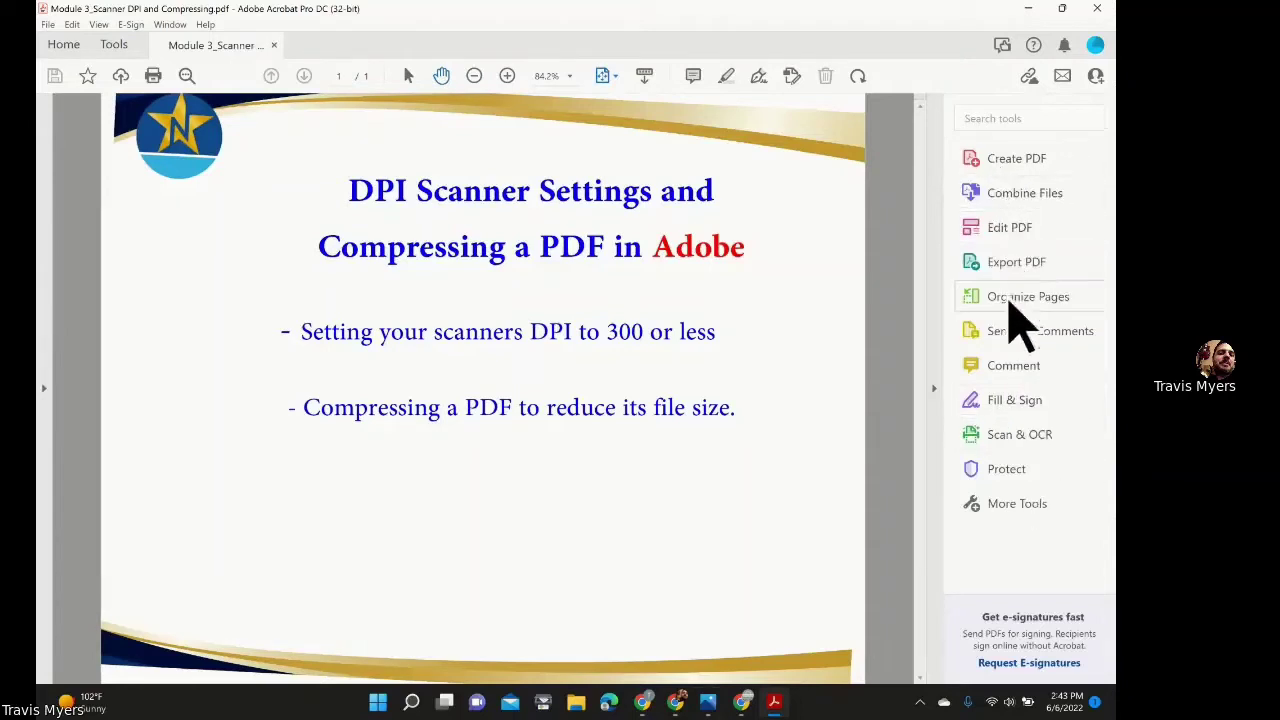
click(933, 389)
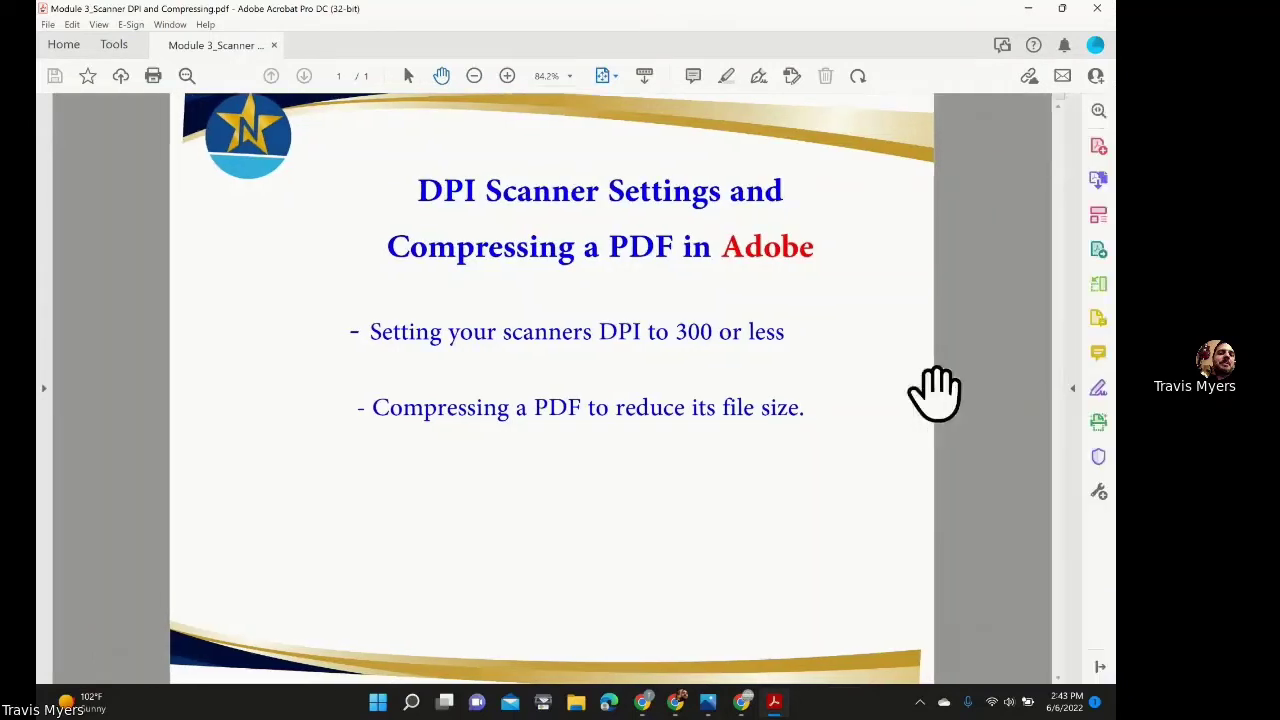
click(52, 30)
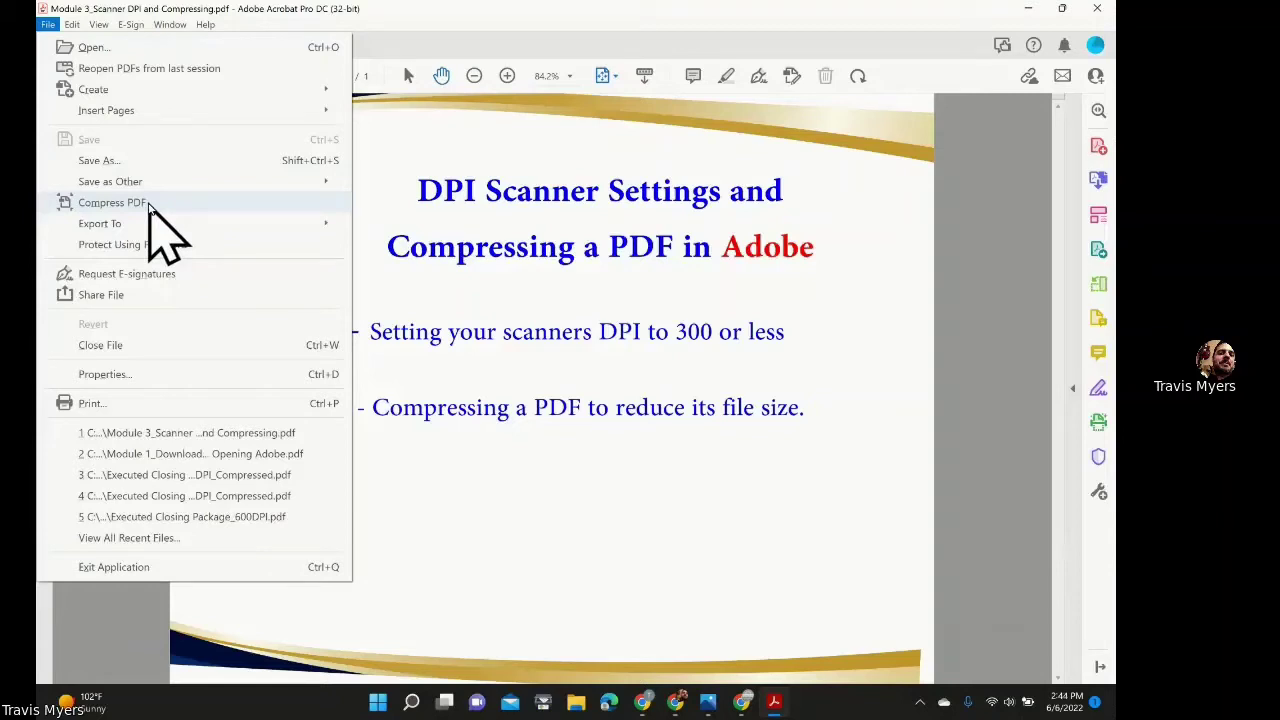
Restore the maximized document window to a smaller size and move it aside, clear of the PDF files on the desktop
click(489, 17)
double_click(487, 15)
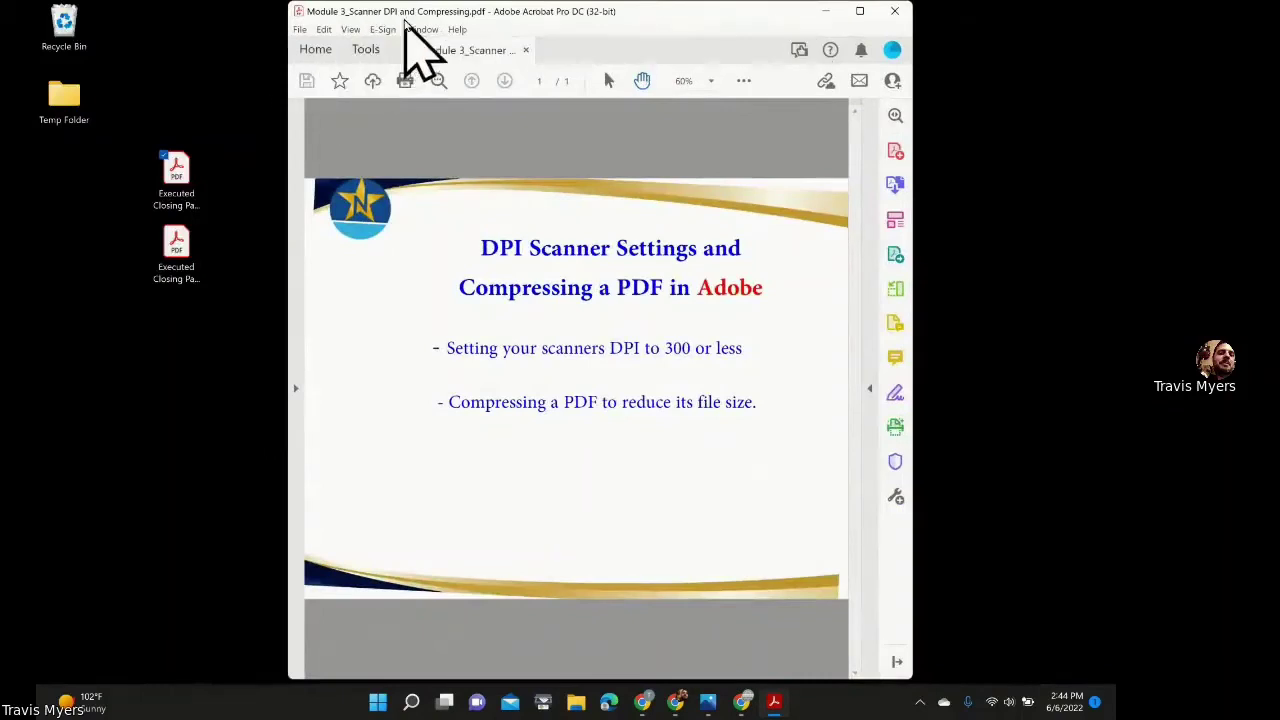
drag(405, 18, 607, 19)
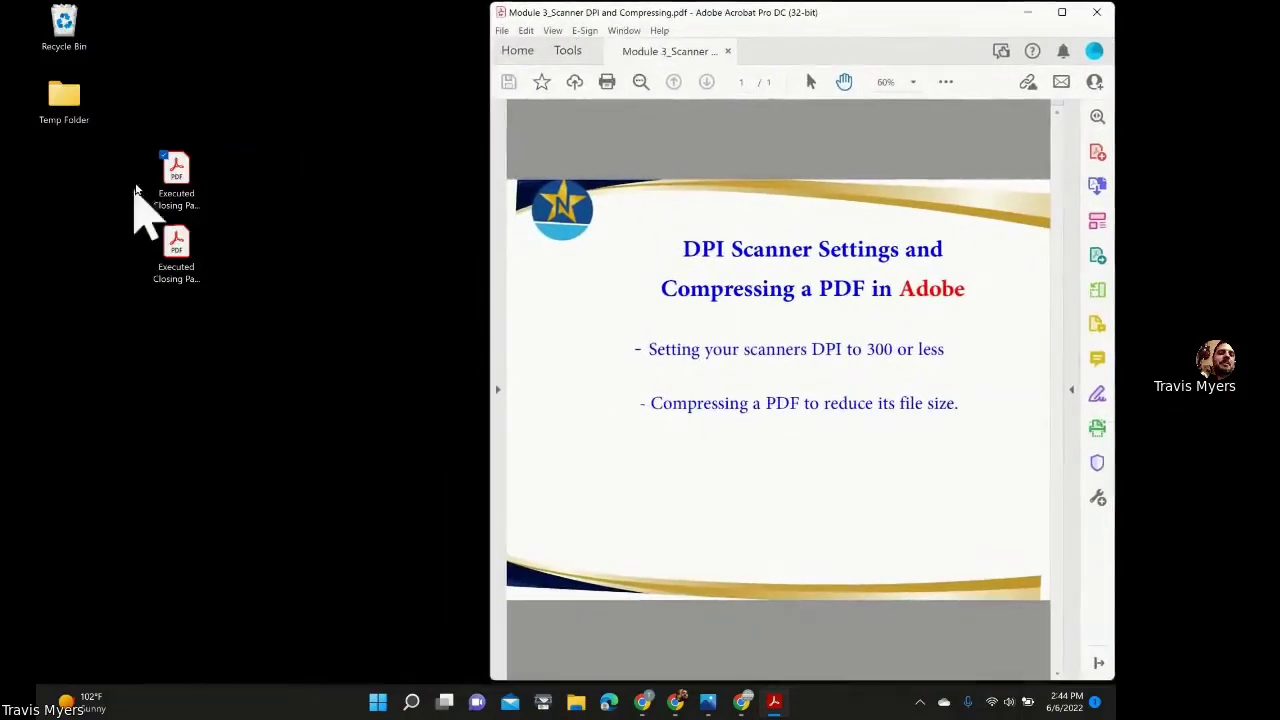
Check the file size of Executed Closing Package 300 DPI.pdf on the desktop in its file properties
click(168, 185)
click(178, 245)
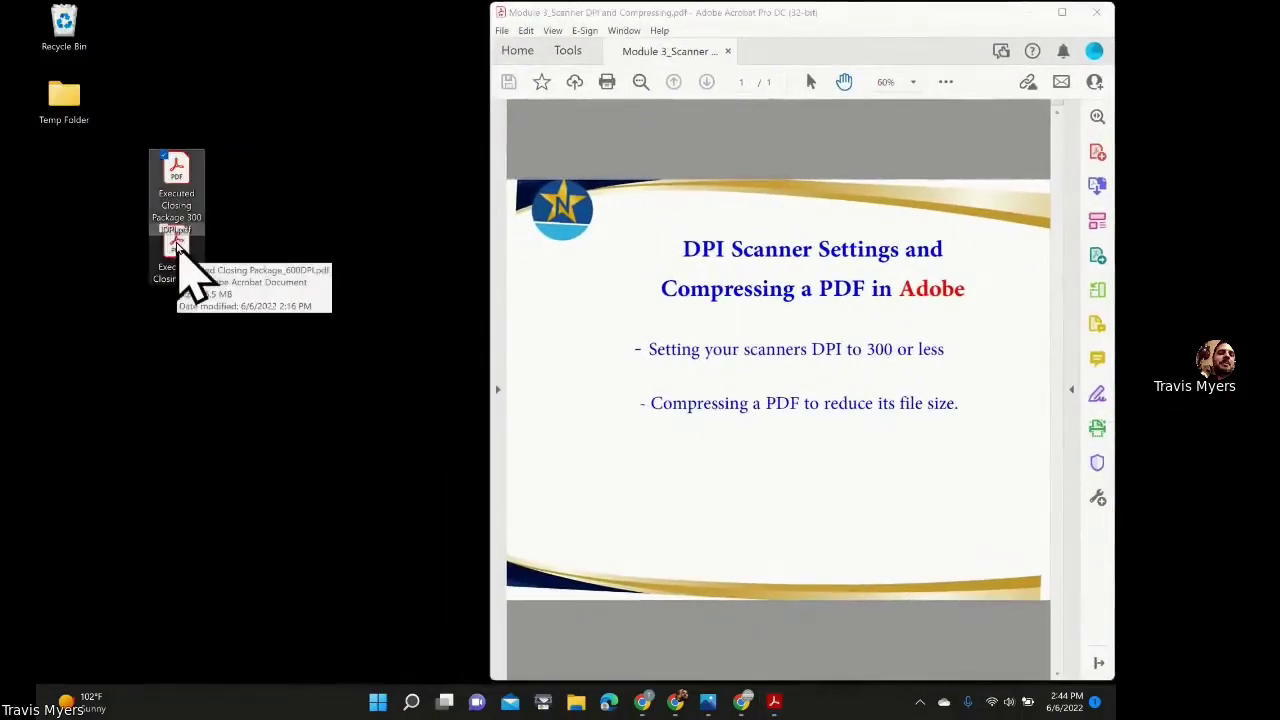
drag(180, 277, 181, 192)
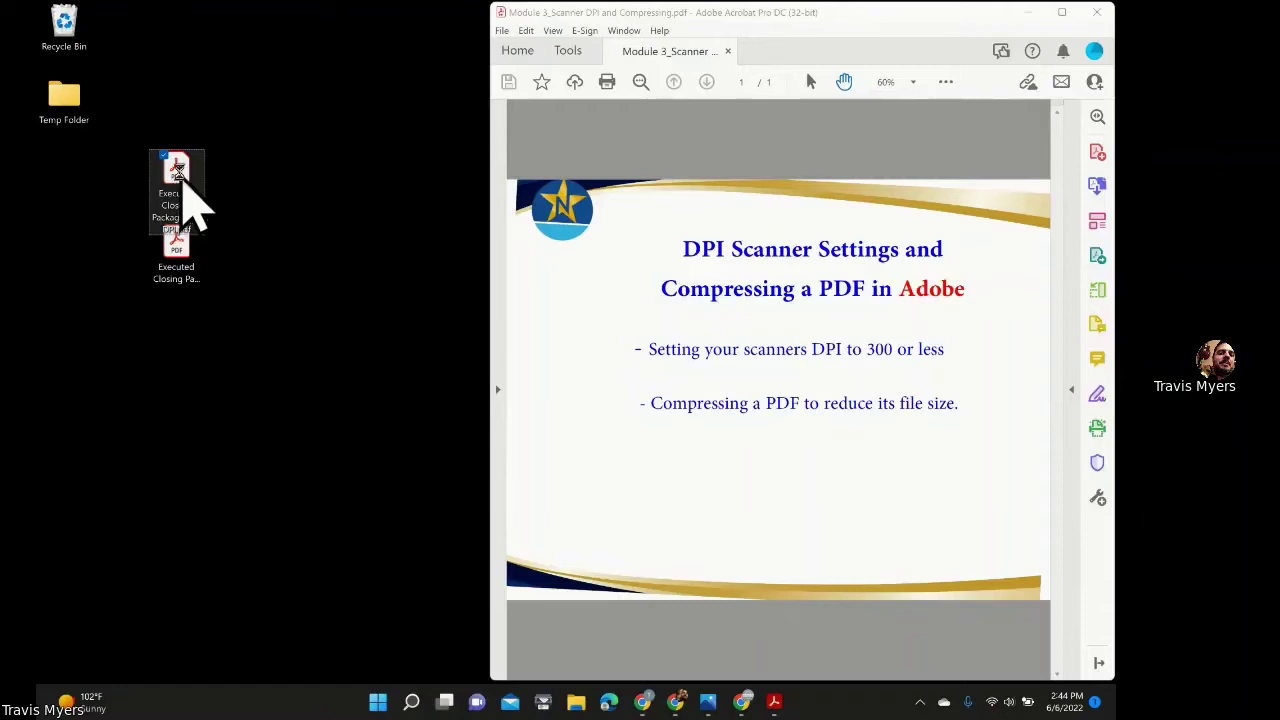
right_click(178, 172)
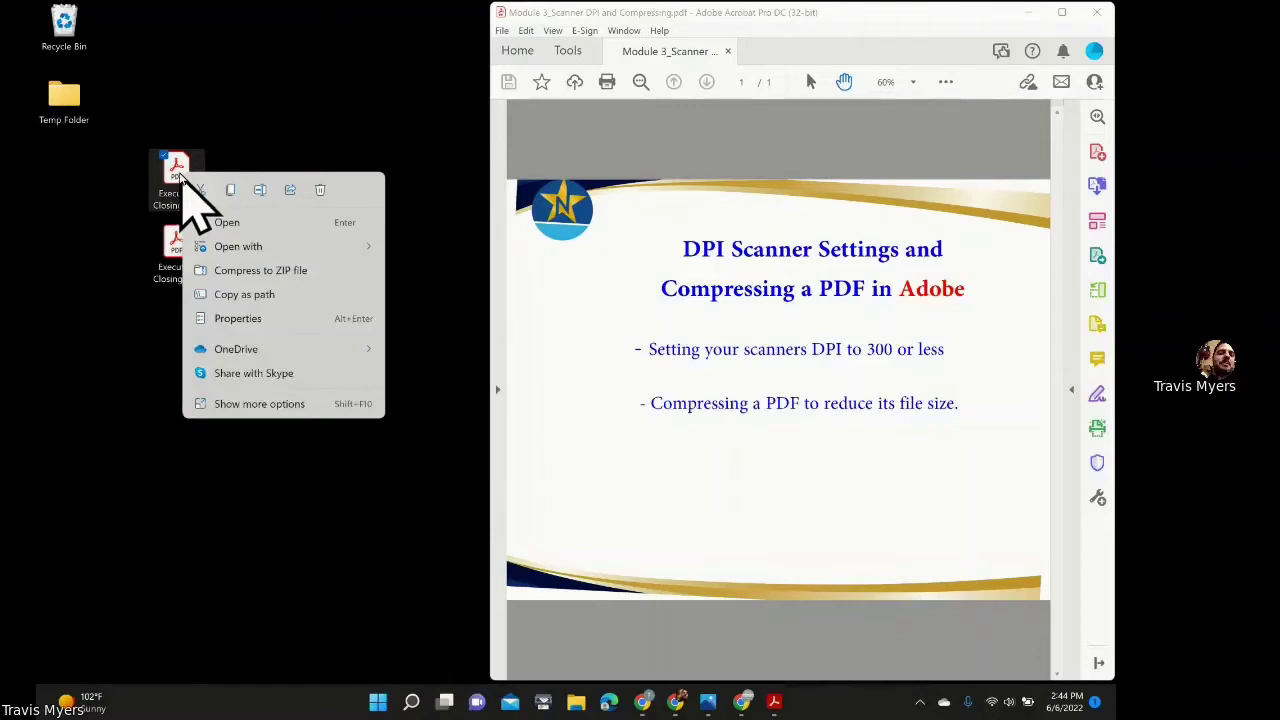
click(265, 320)
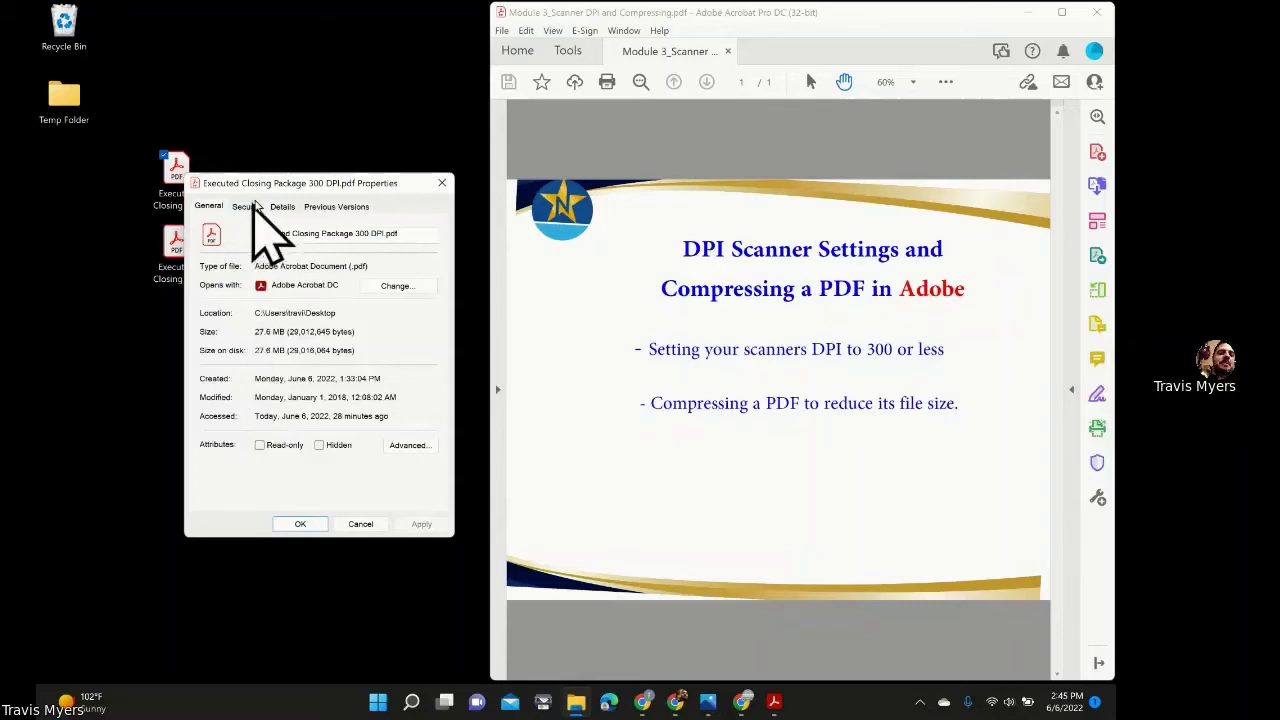
click(280, 160)
drag(343, 186, 432, 183)
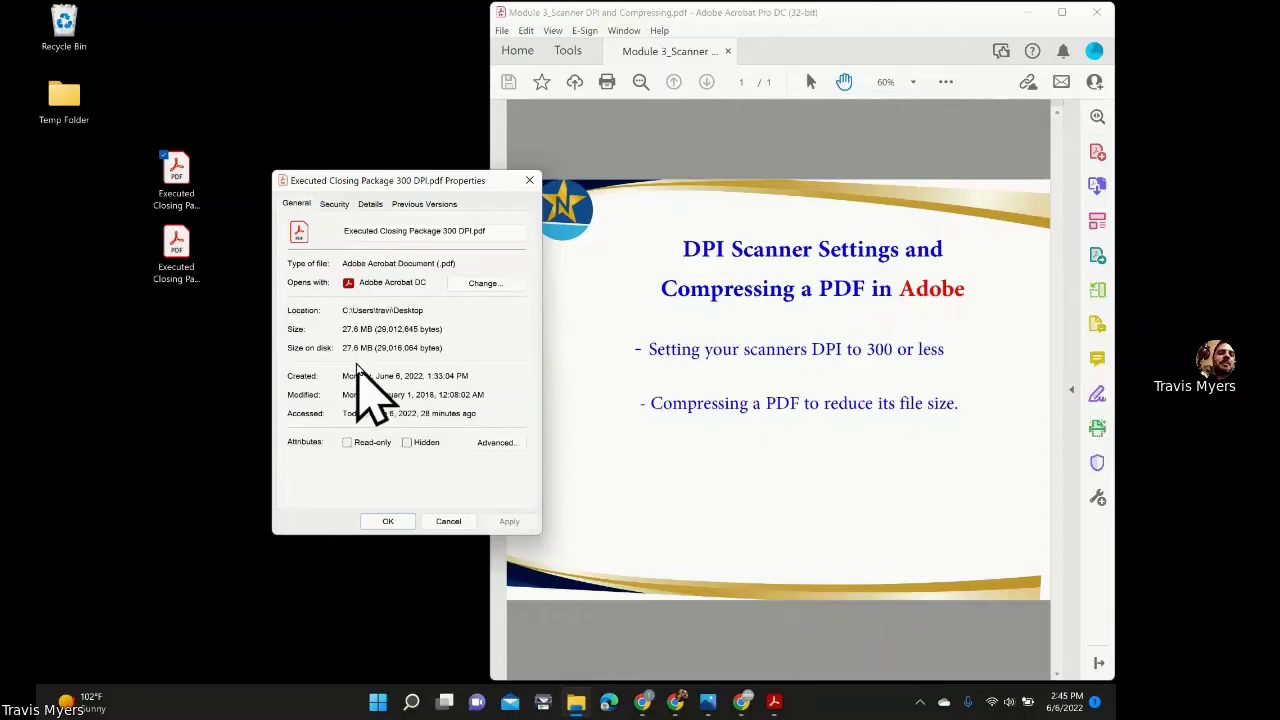
click(529, 180)
Check the file size of Executed Closing Package_600DPI.pdf in its properties for comparison
click(186, 270)
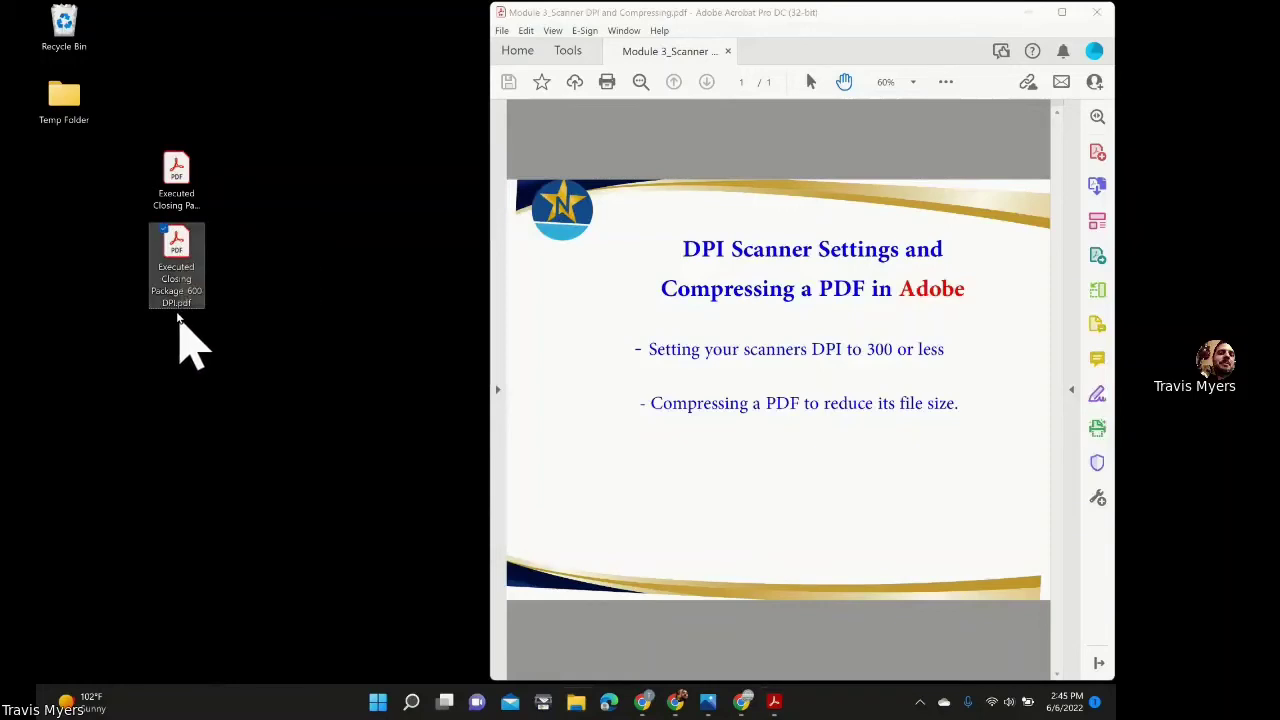
right_click(176, 250)
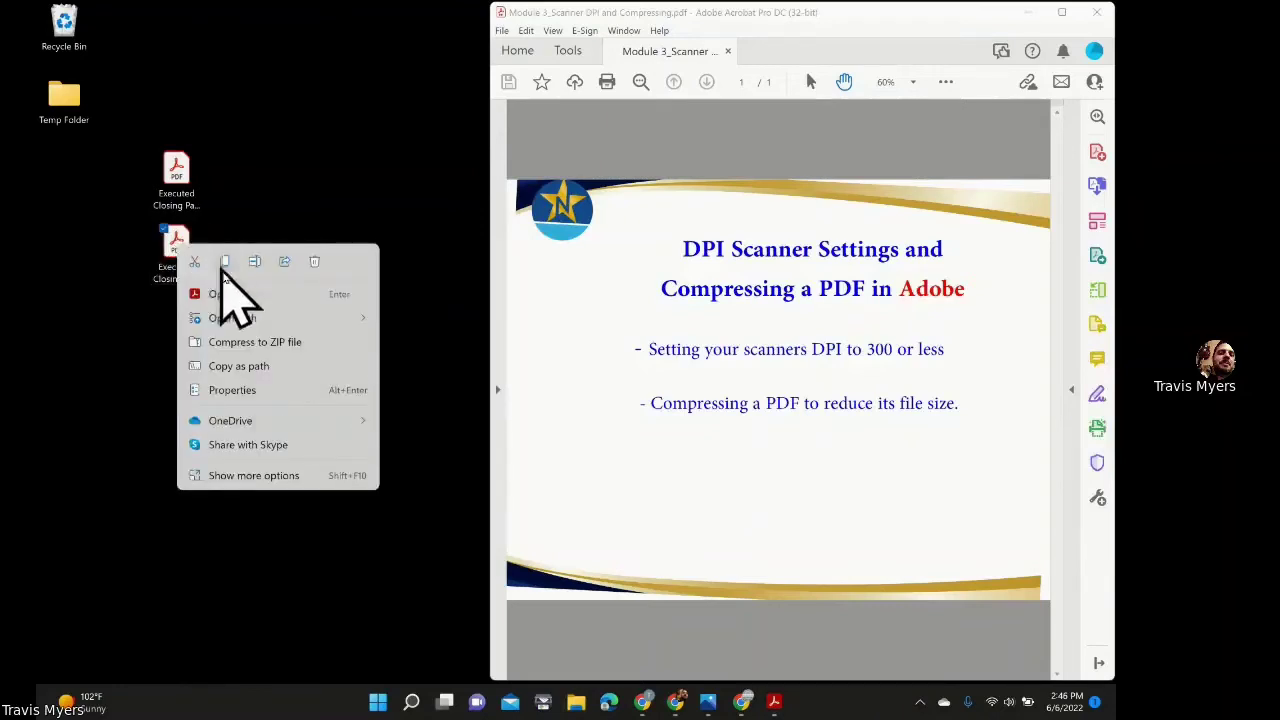
click(260, 388)
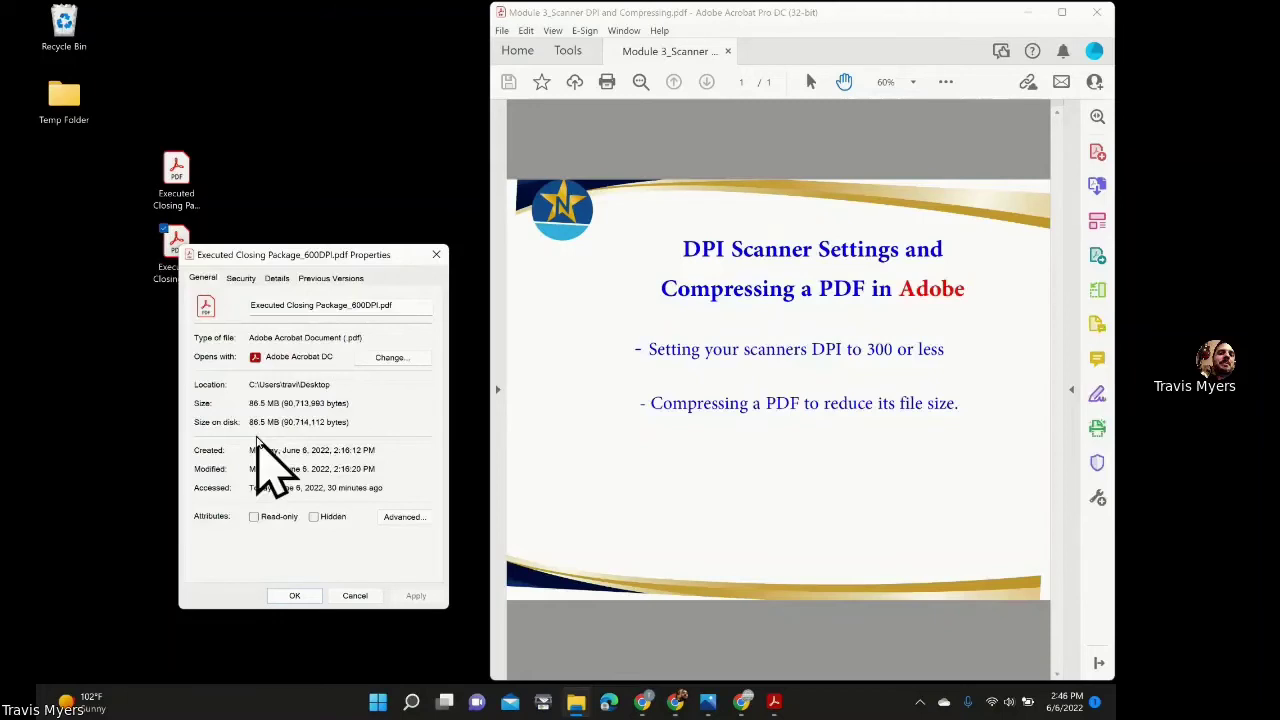
click(320, 106)
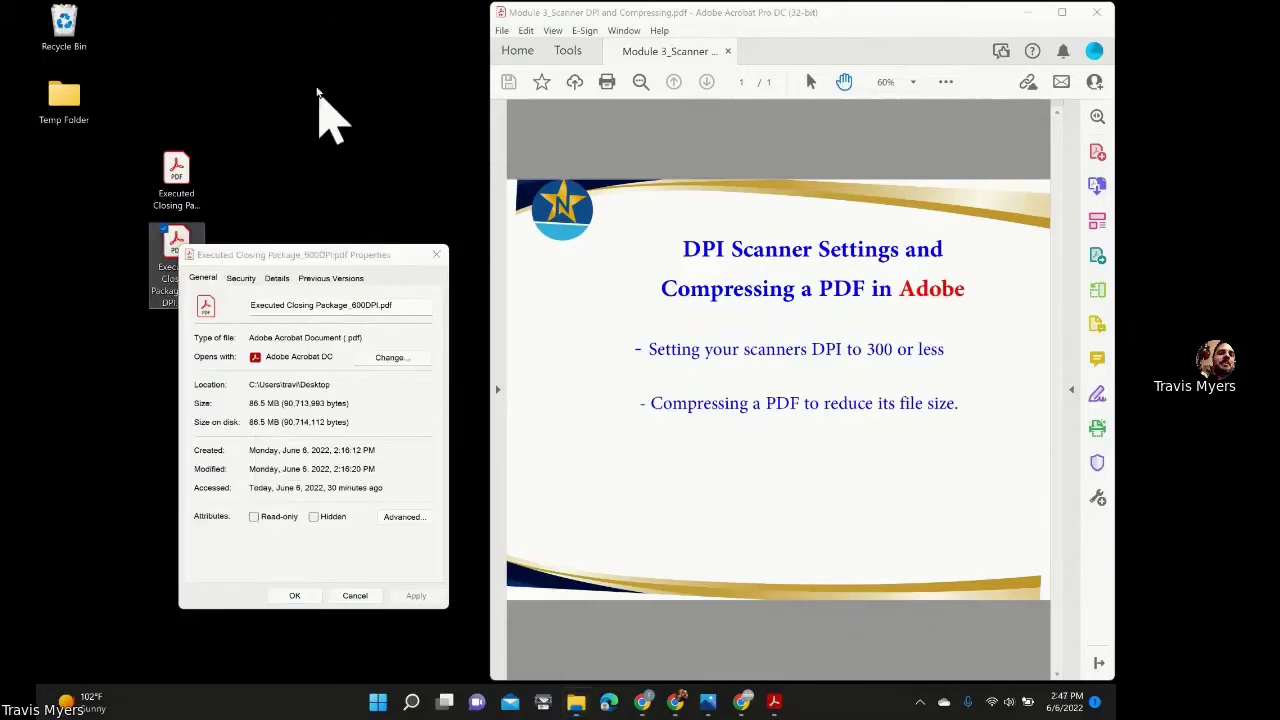
click(355, 595)
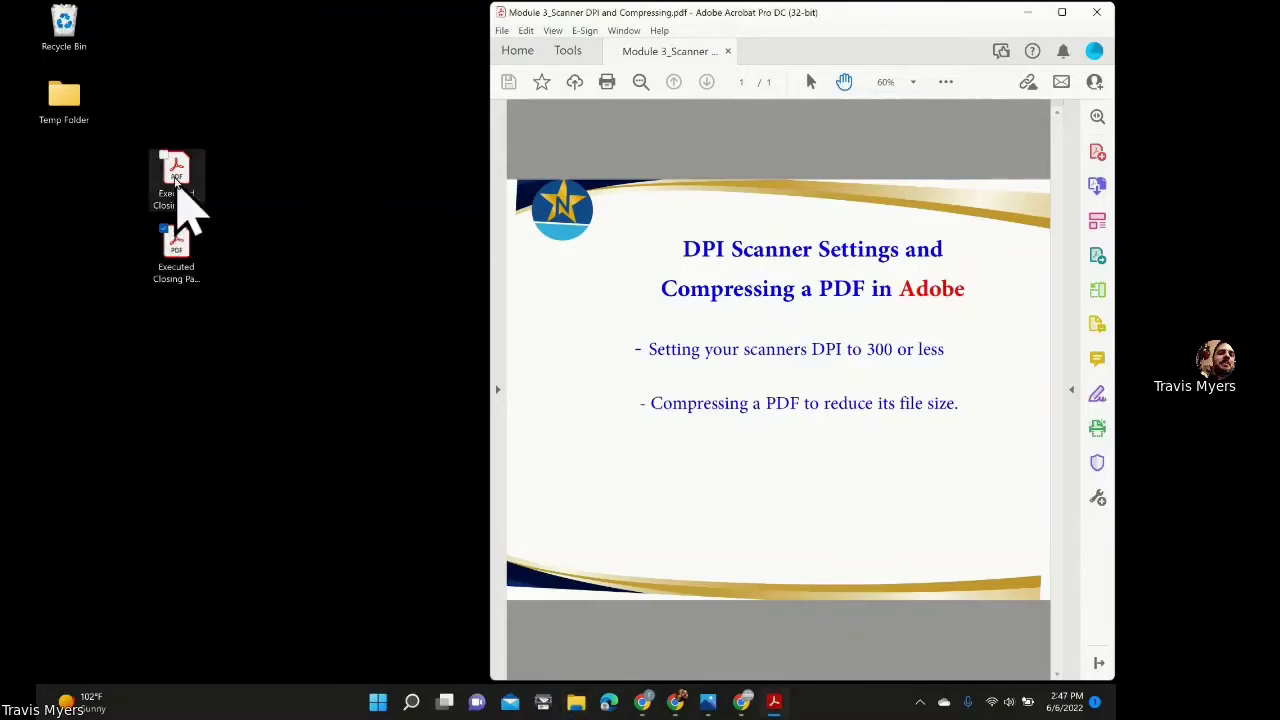
Open Executed Closing Package 300 DPI.pdf from the desktop in Acrobat and maximize its window
click(180, 185)
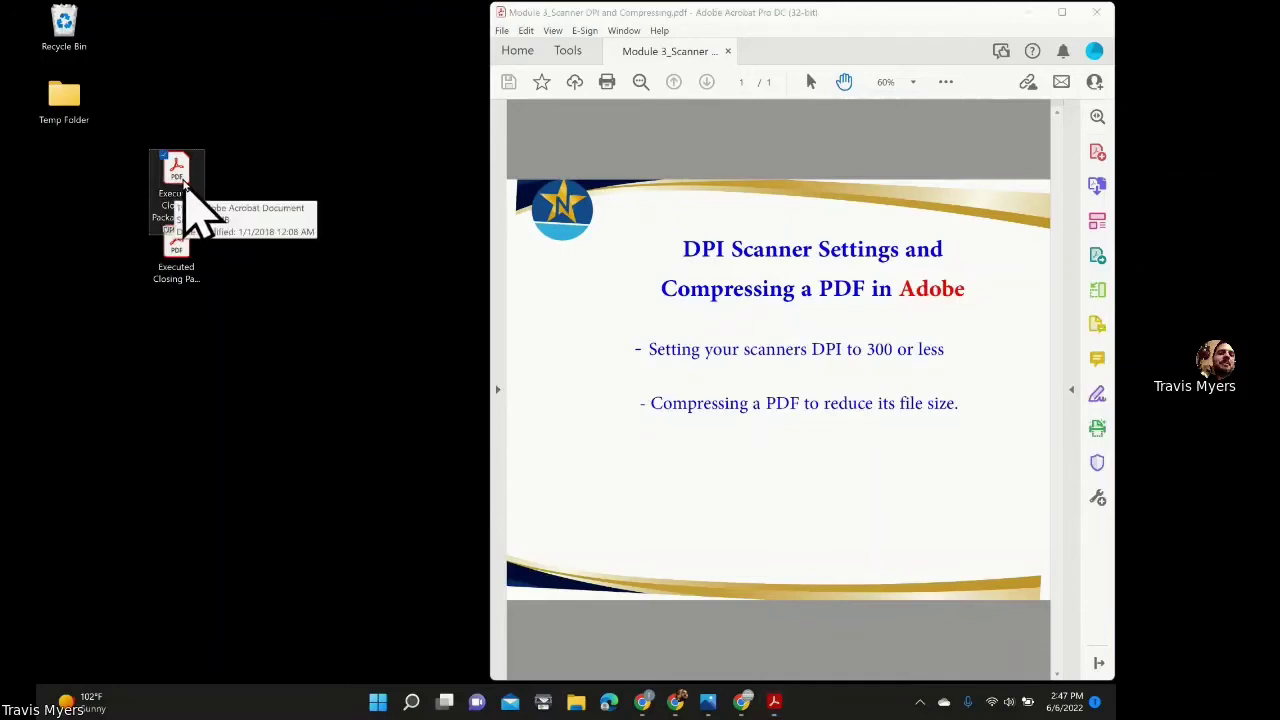
double_click(183, 183)
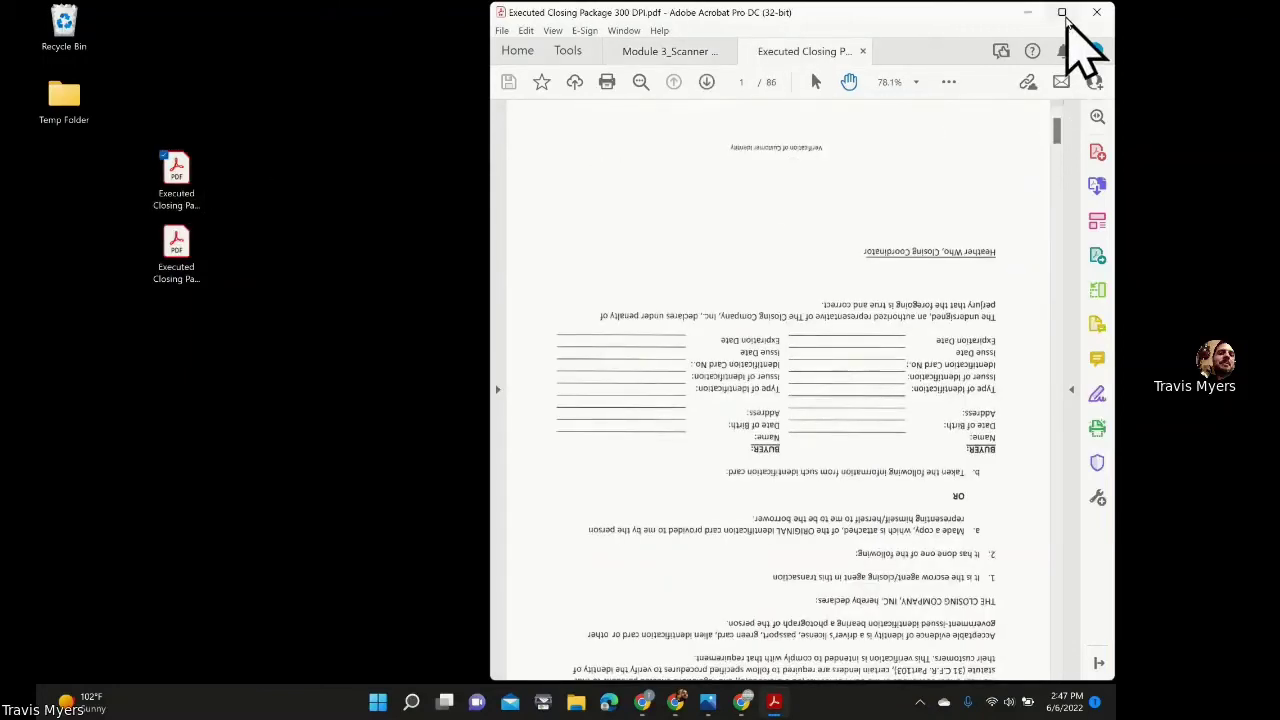
mouse_move(1065, 28)
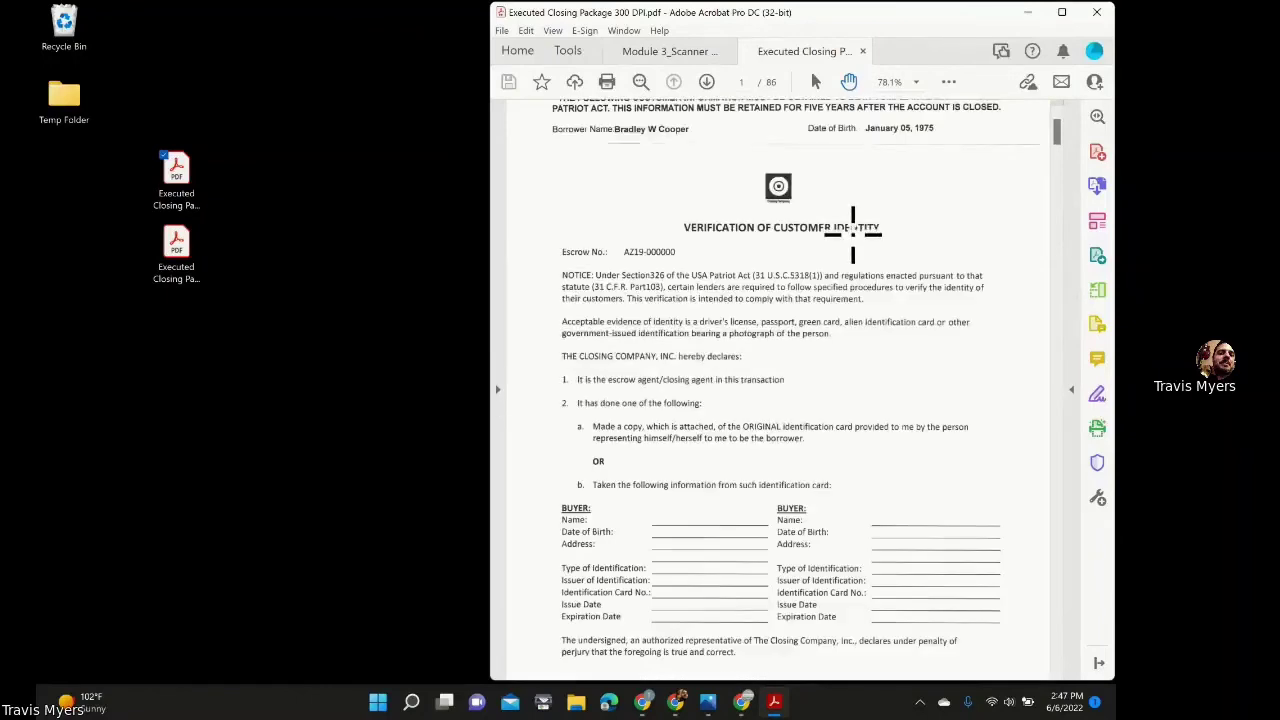
scroll(852, 233, up, 1)
scroll(851, 237, down, 1)
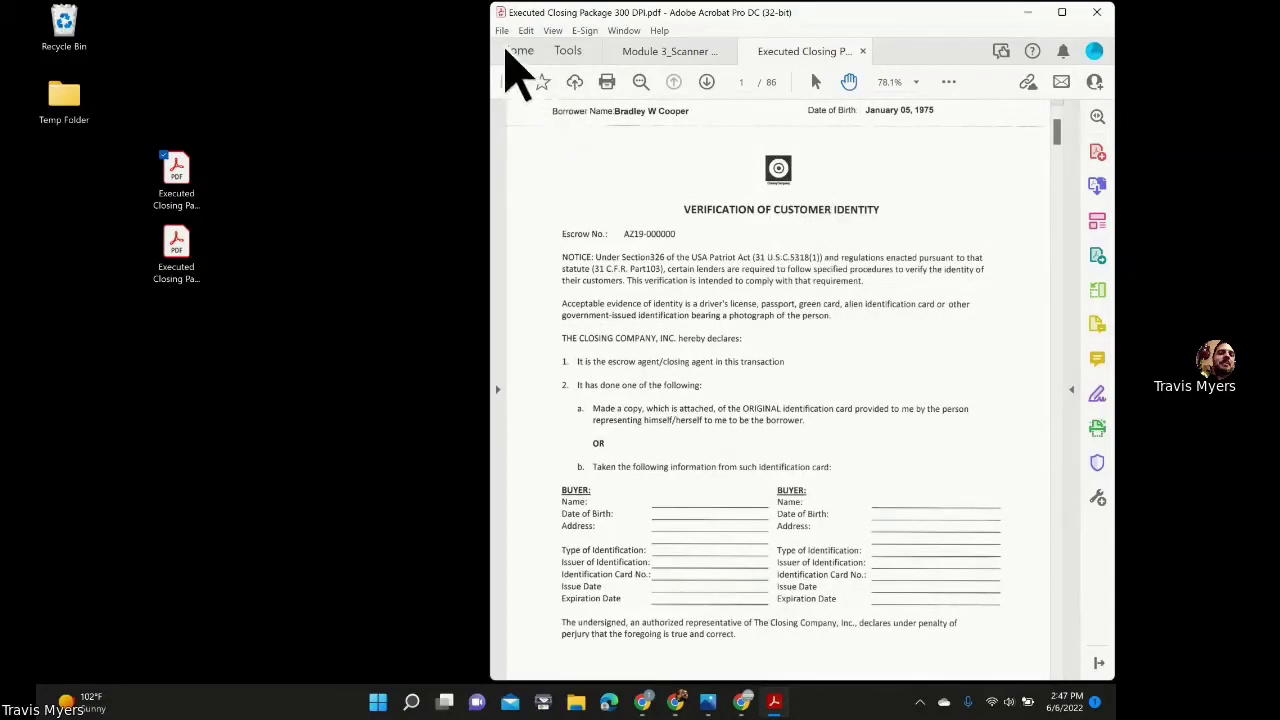
click(503, 34)
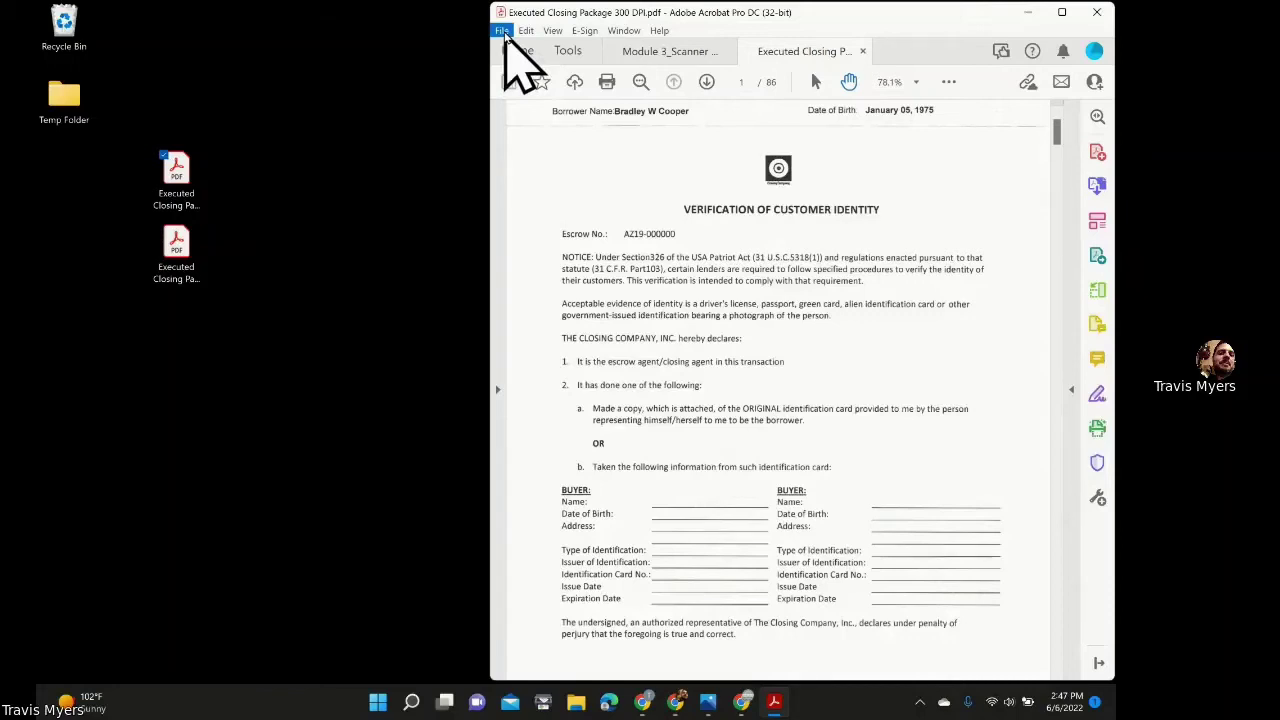
click(1062, 12)
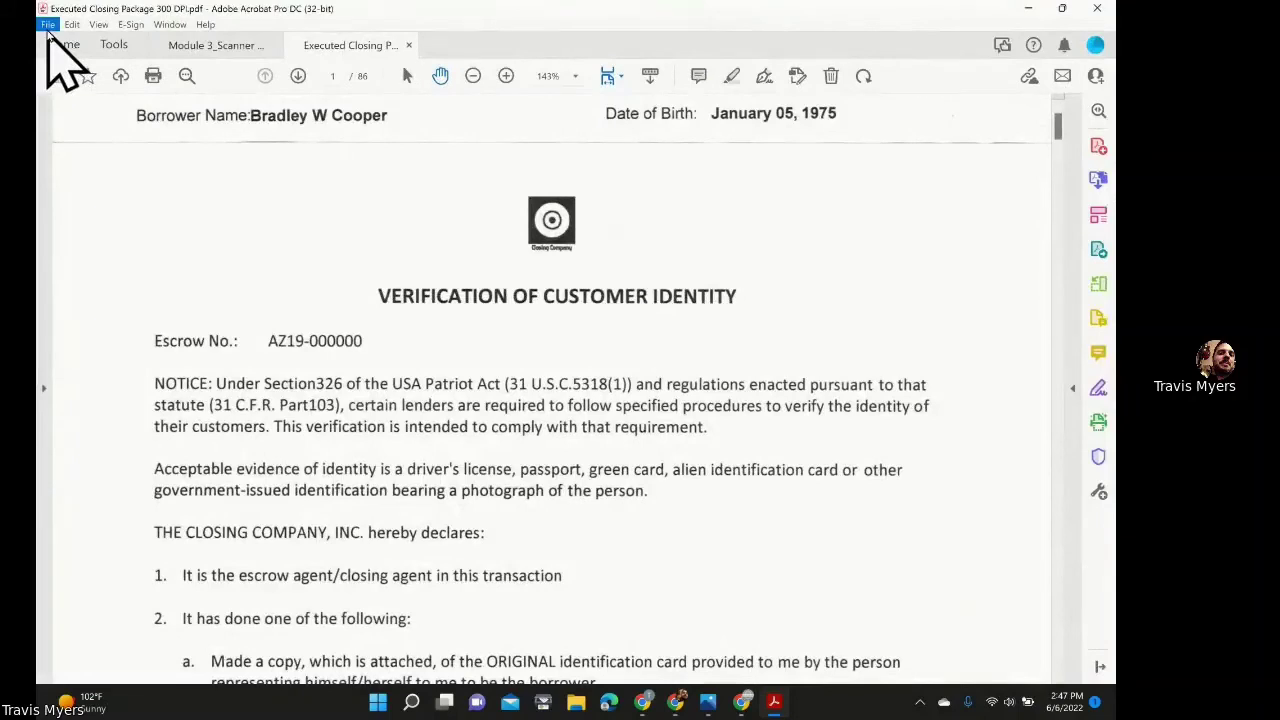
Compress the open PDF and save the copy to the Desktop folder as Executed Closing Package 300 DPI_Compressed.pdf
click(47, 24)
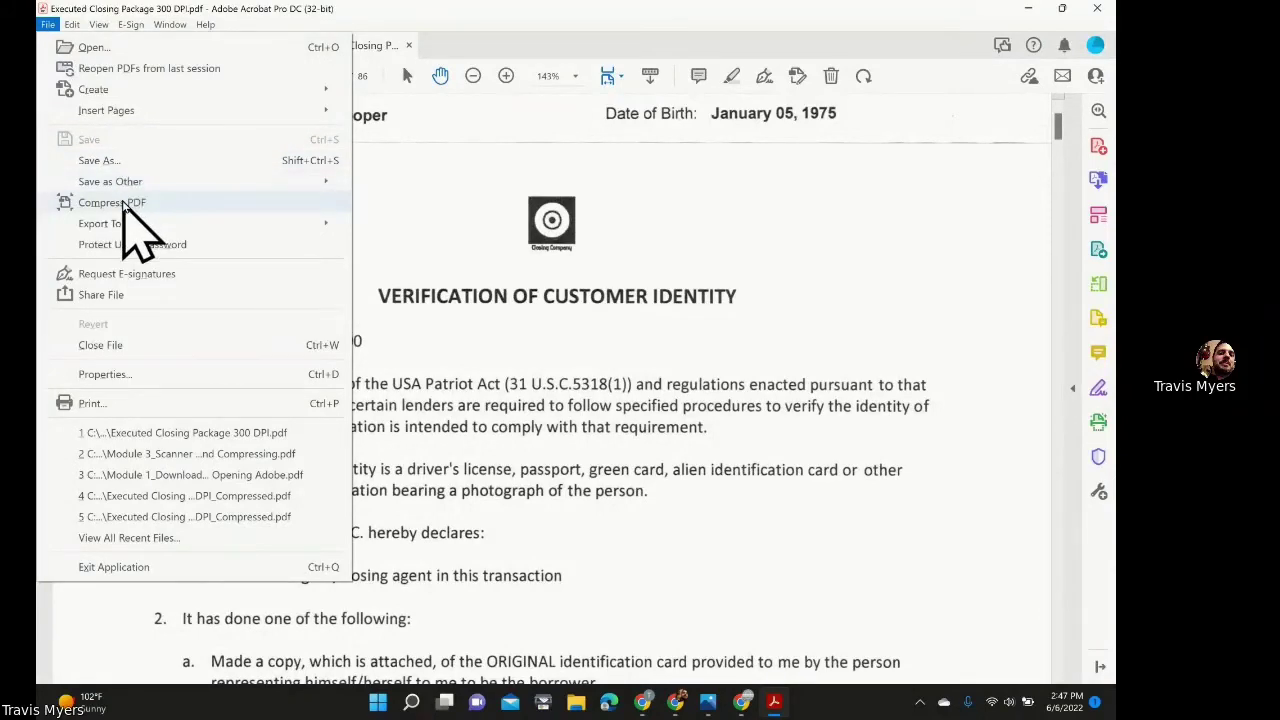
click(123, 203)
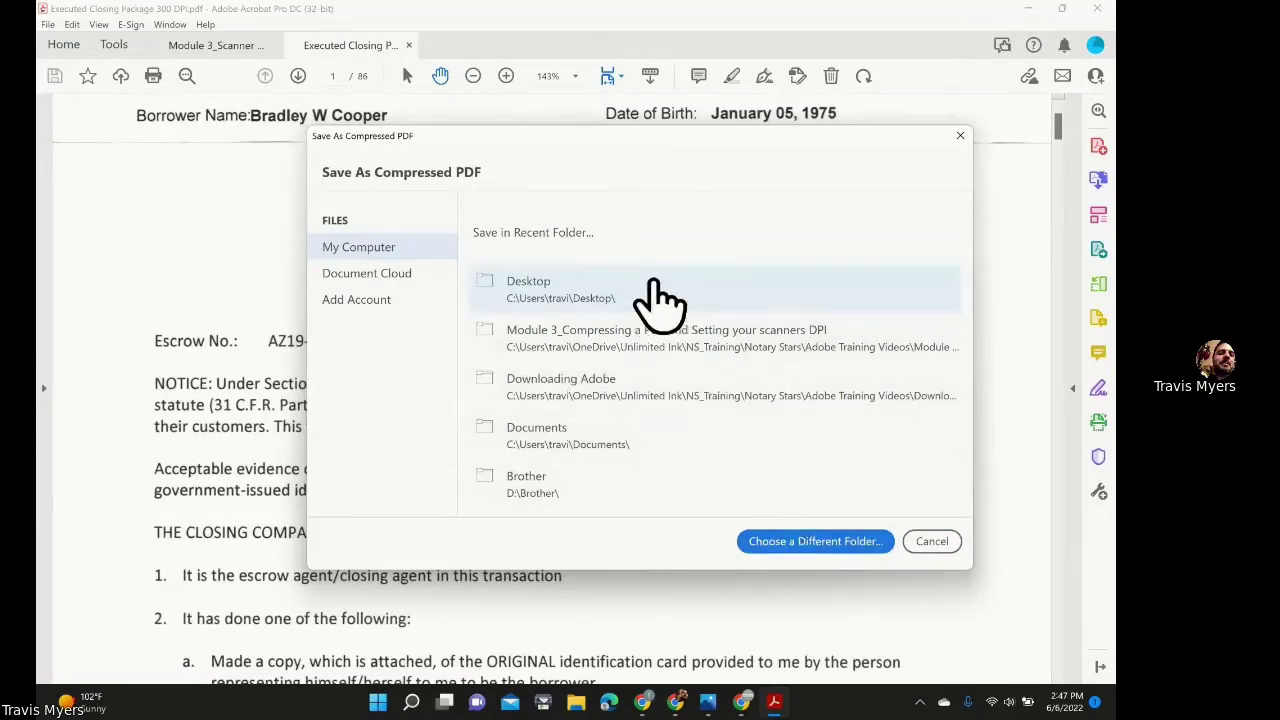
click(660, 303)
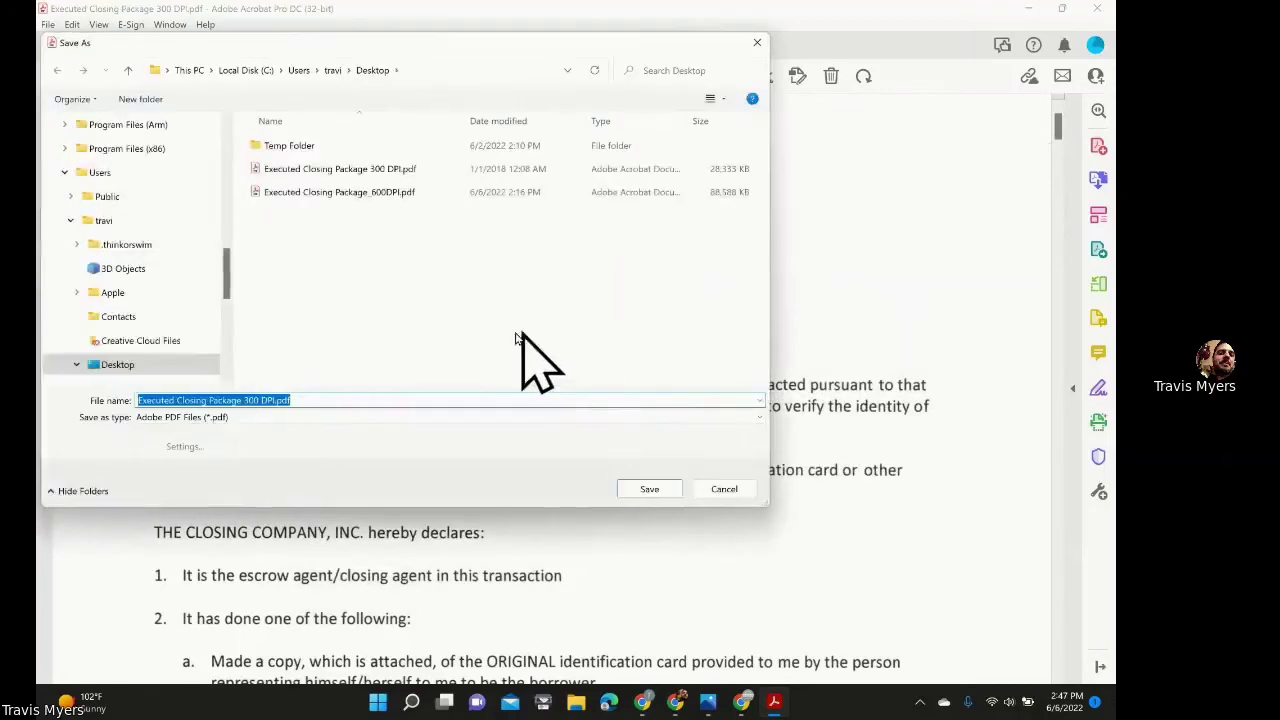
click(272, 400)
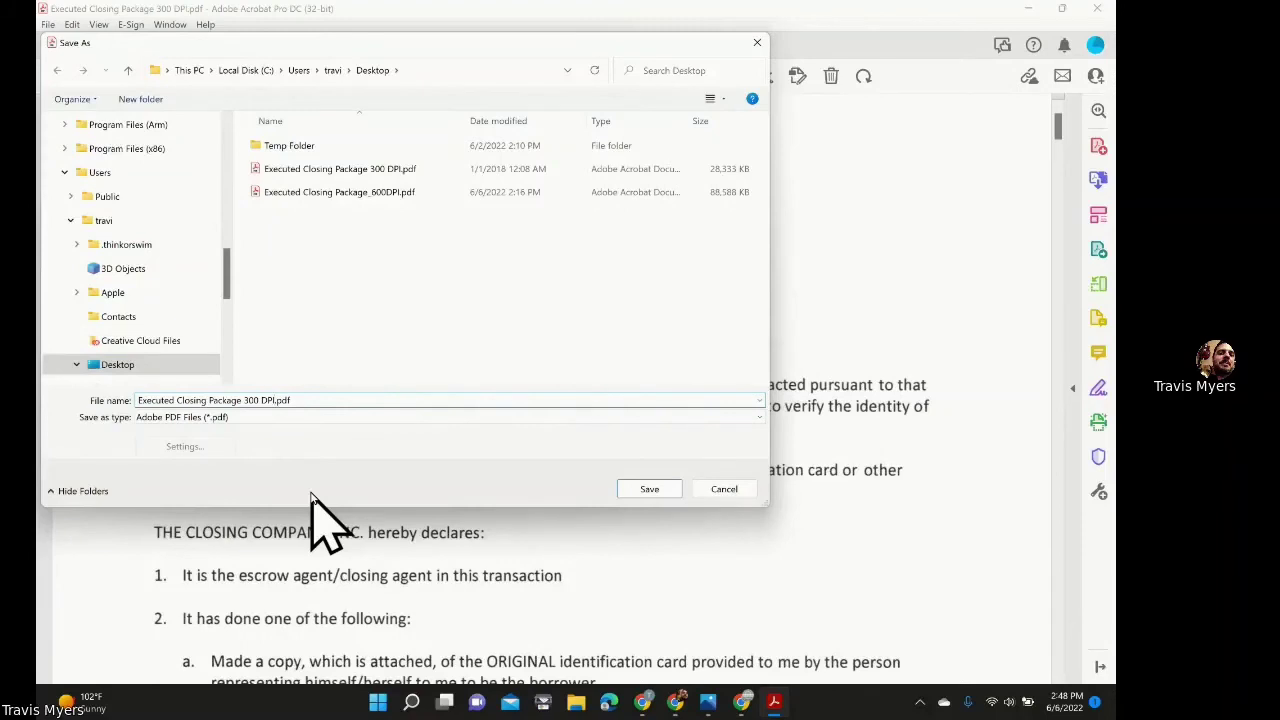
text(_Compressed)
click(649, 489)
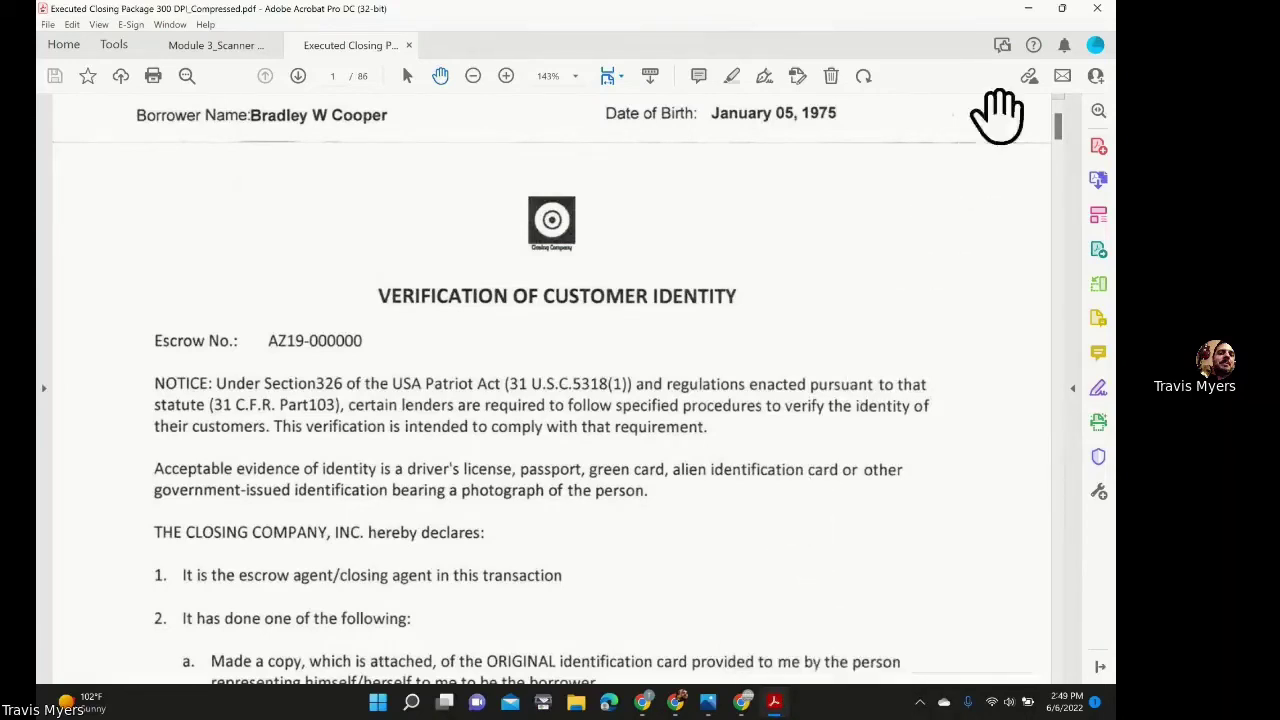
Shrink the window, check the compressed PDF's file size in its desktop file properties, and close the compressed document
click(1062, 8)
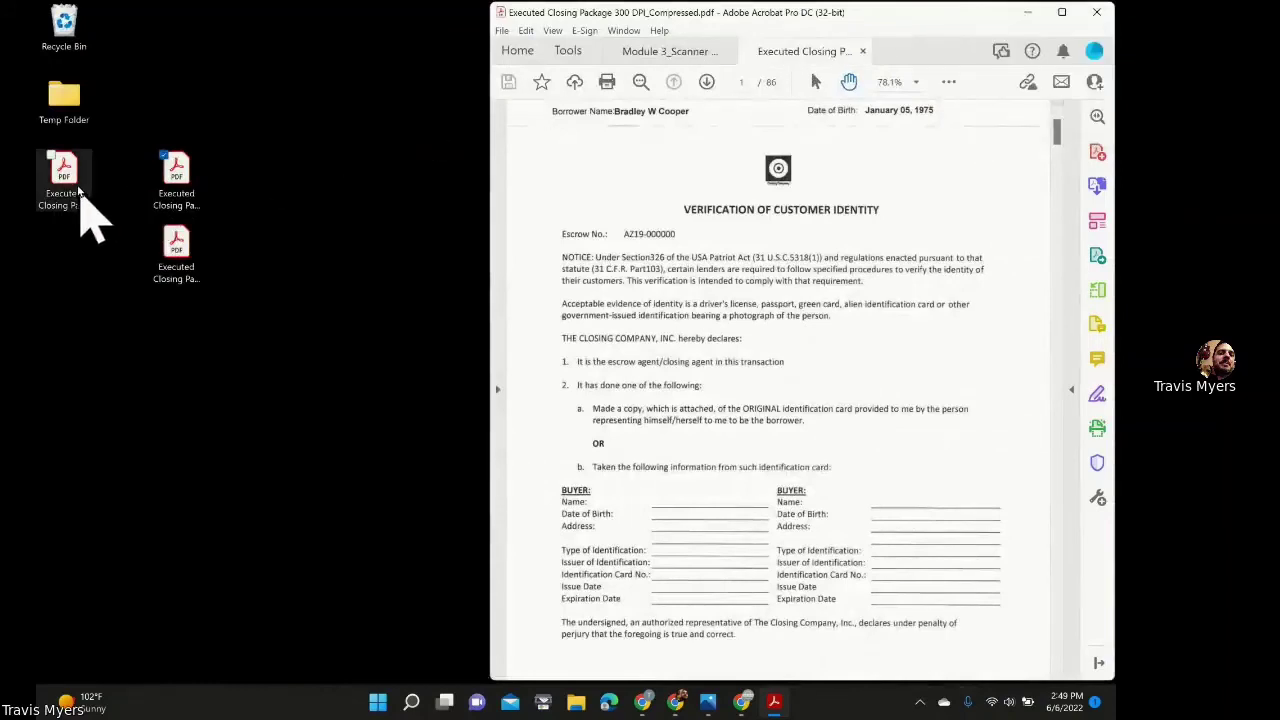
click(79, 190)
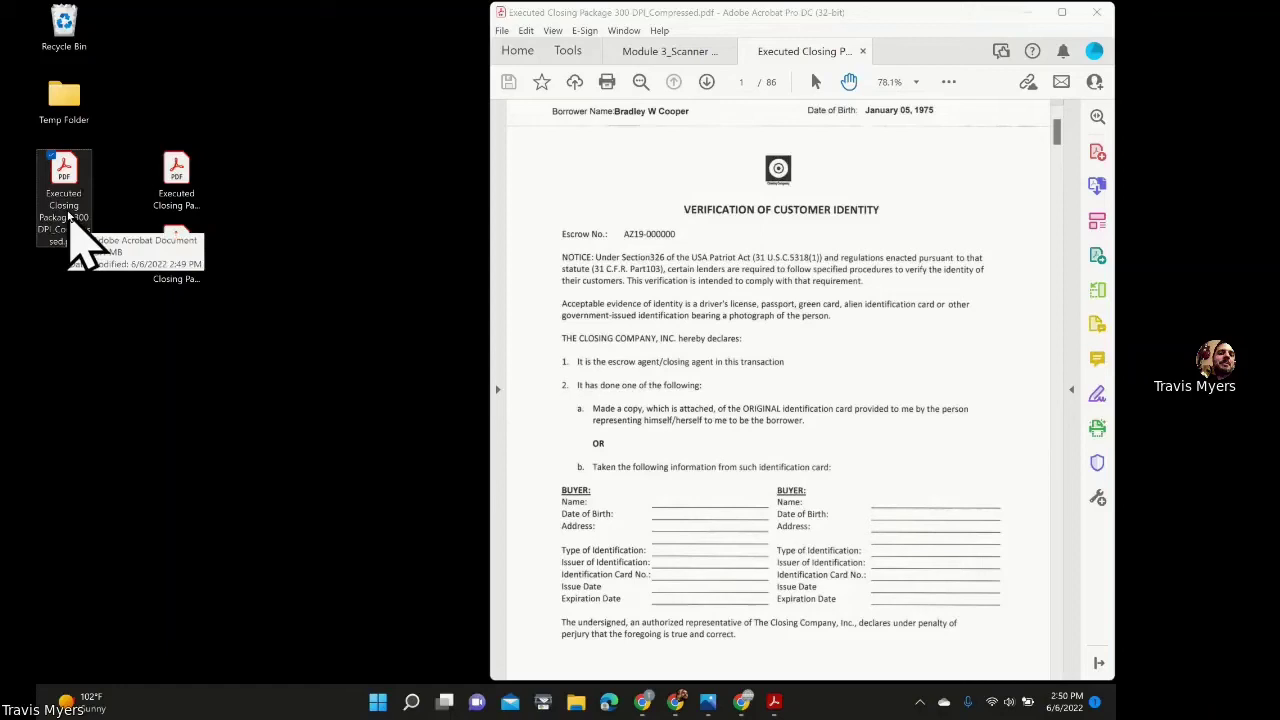
right_click(70, 222)
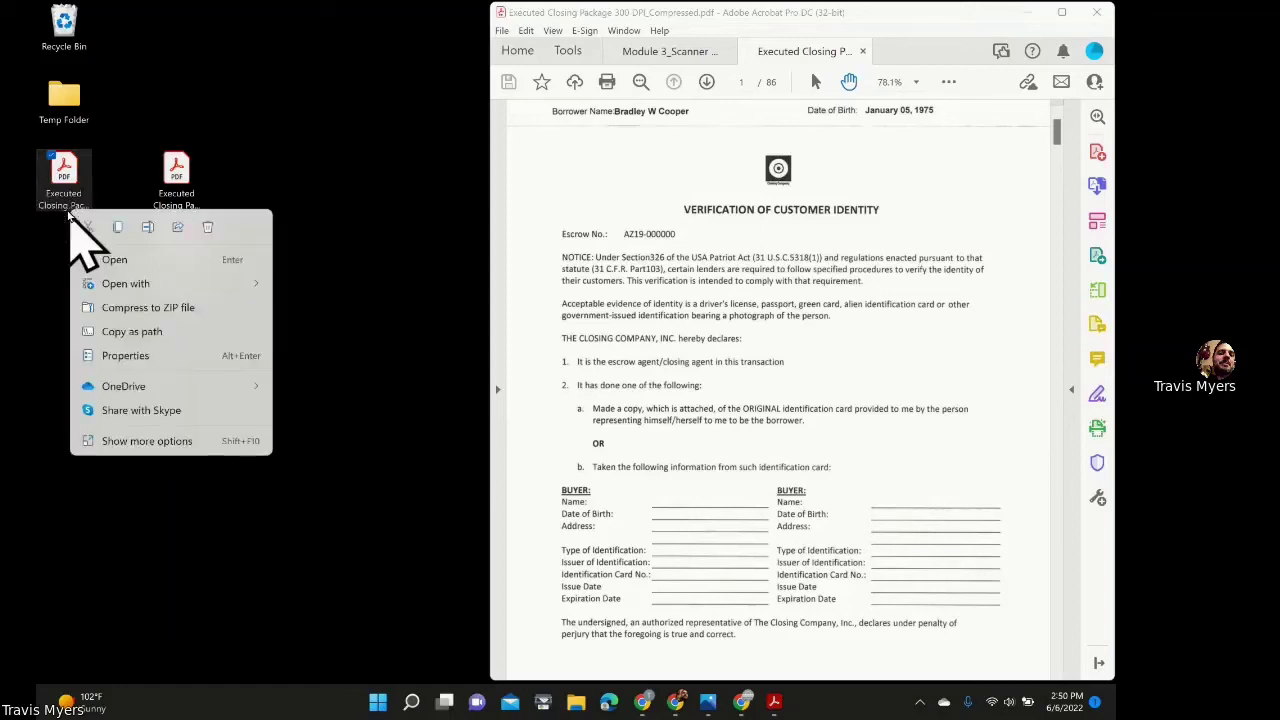
click(178, 362)
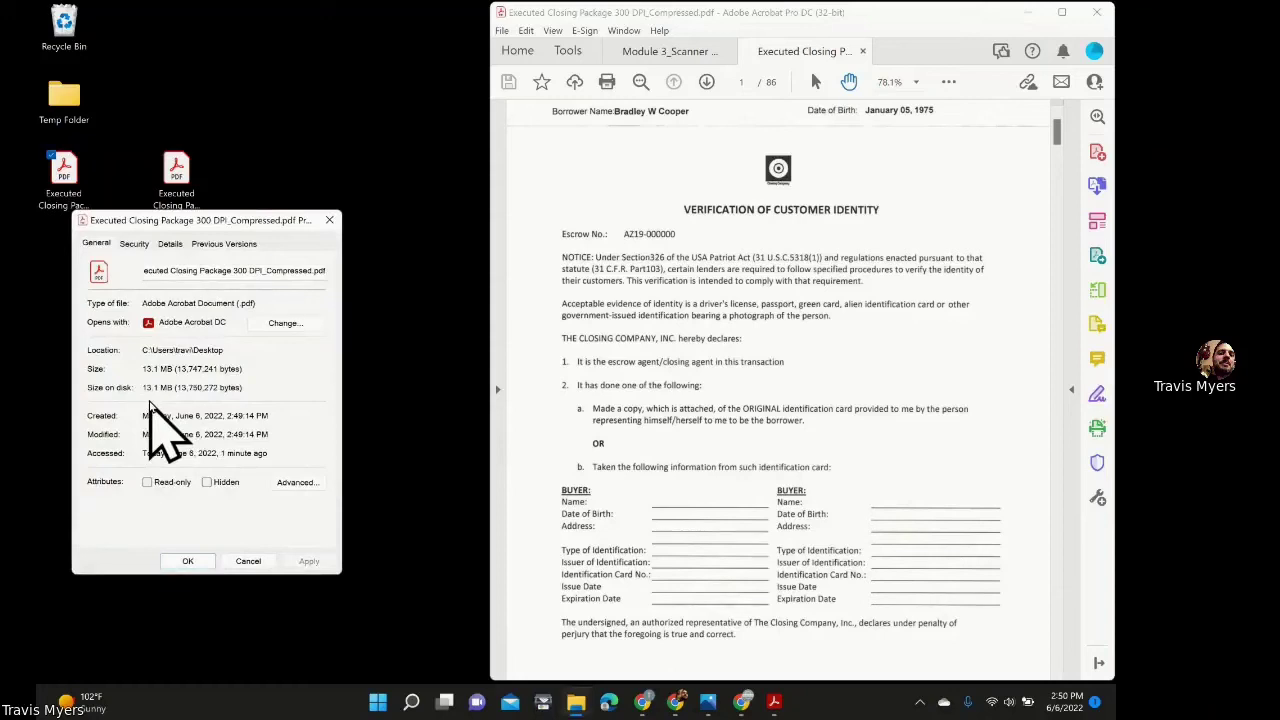
click(330, 221)
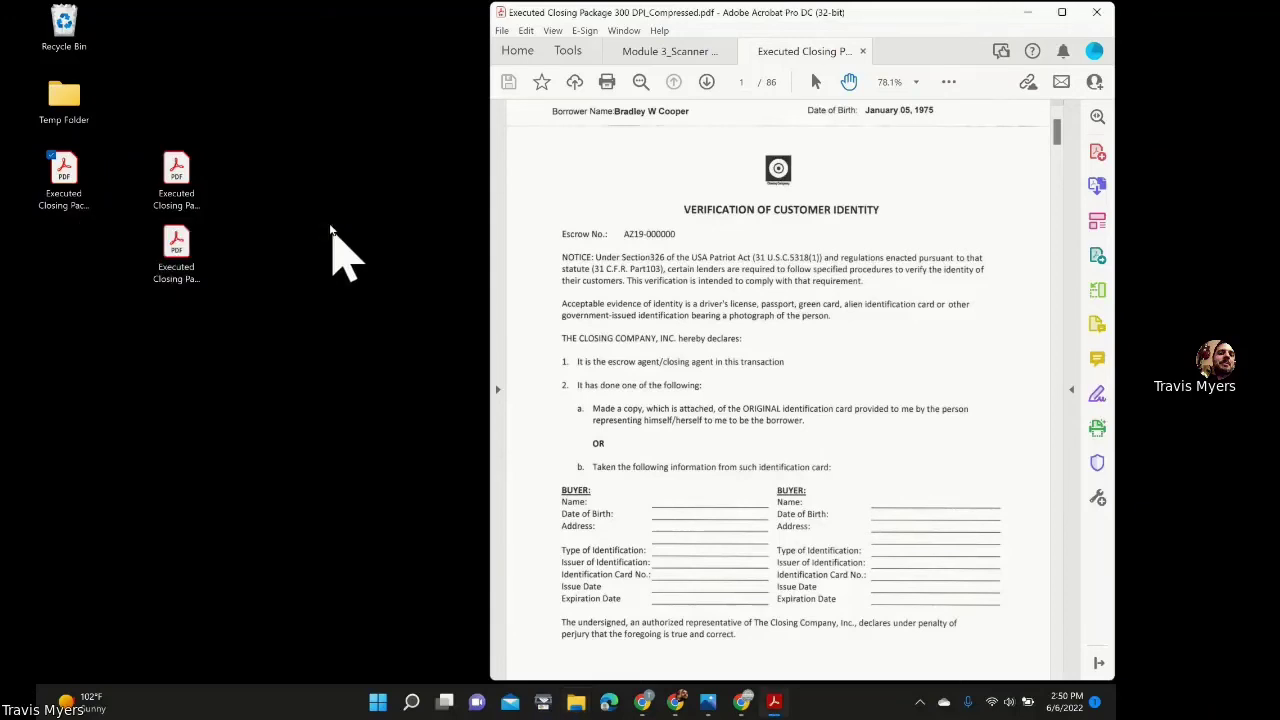
click(862, 51)
Recheck the file size of the uncompressed Executed Closing Package_600DPI.pdf in its properties
click(177, 250)
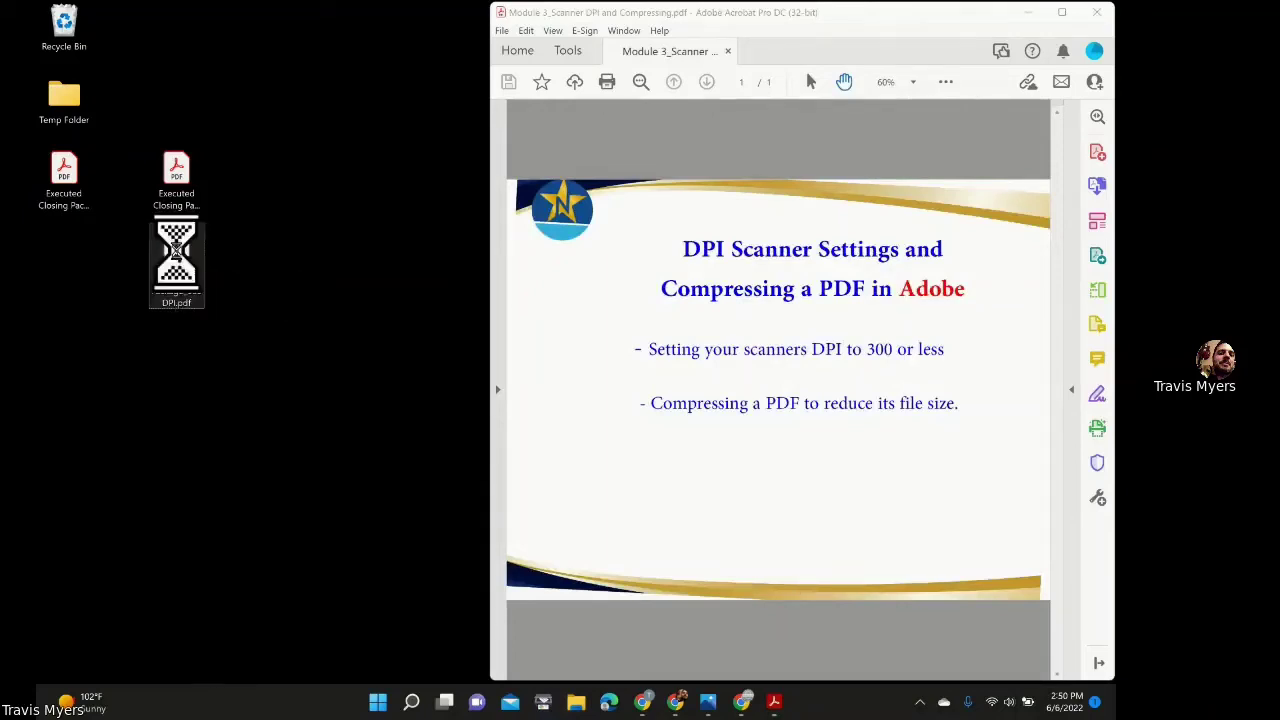
right_click(179, 256)
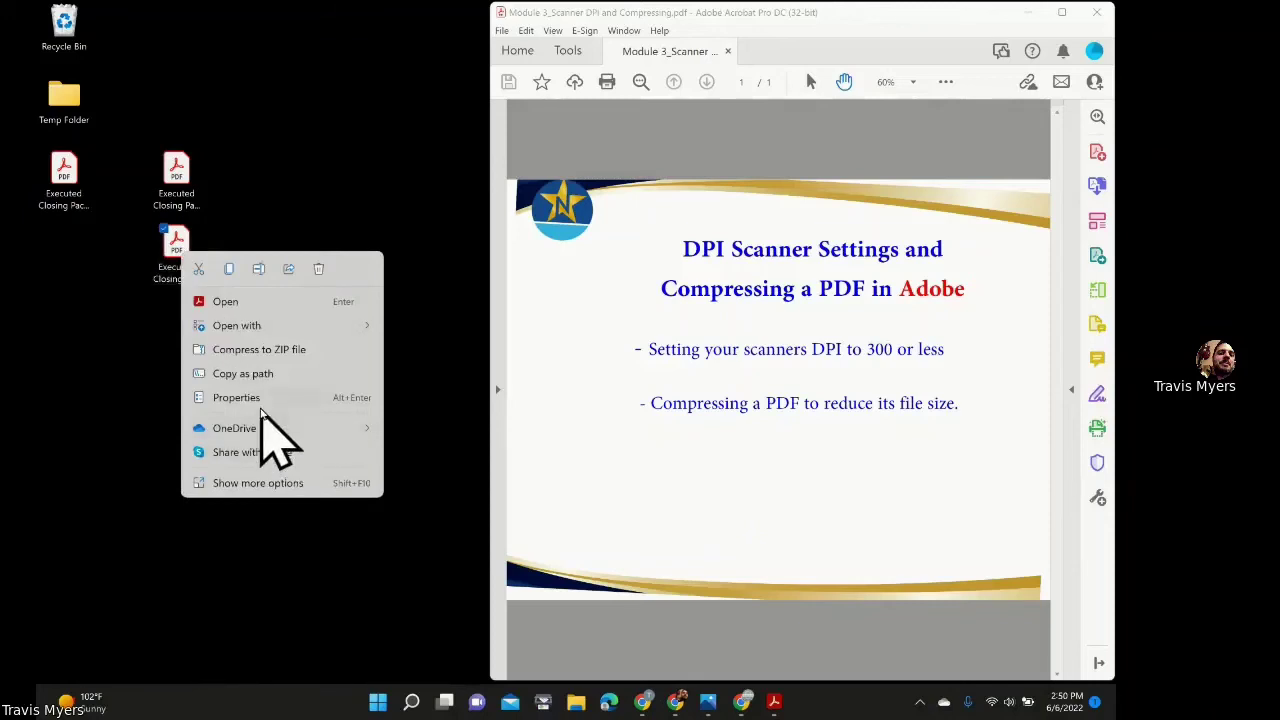
click(258, 400)
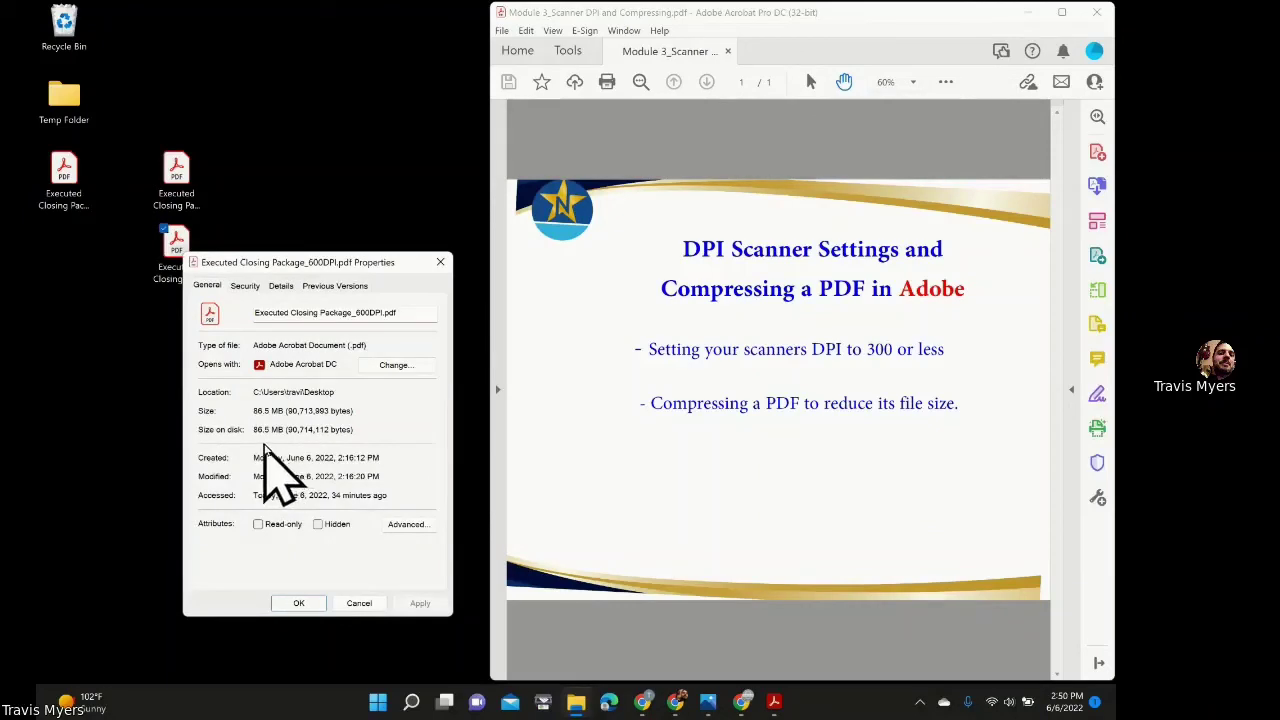
click(359, 603)
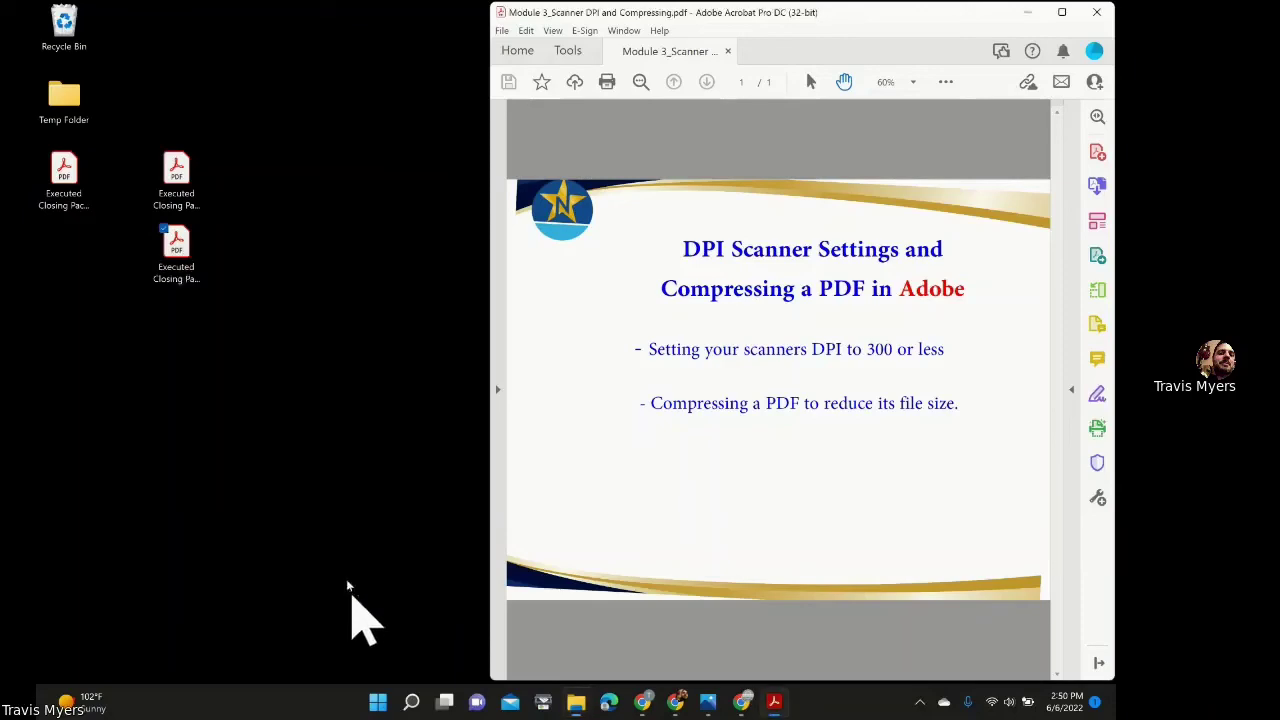
Compress the desktop file Executed Closing Package_600DPI.pdf and save the copy to the Desktop folder as Executed Closing Package_600DPI_Compressed.pdf
double_click(168, 258)
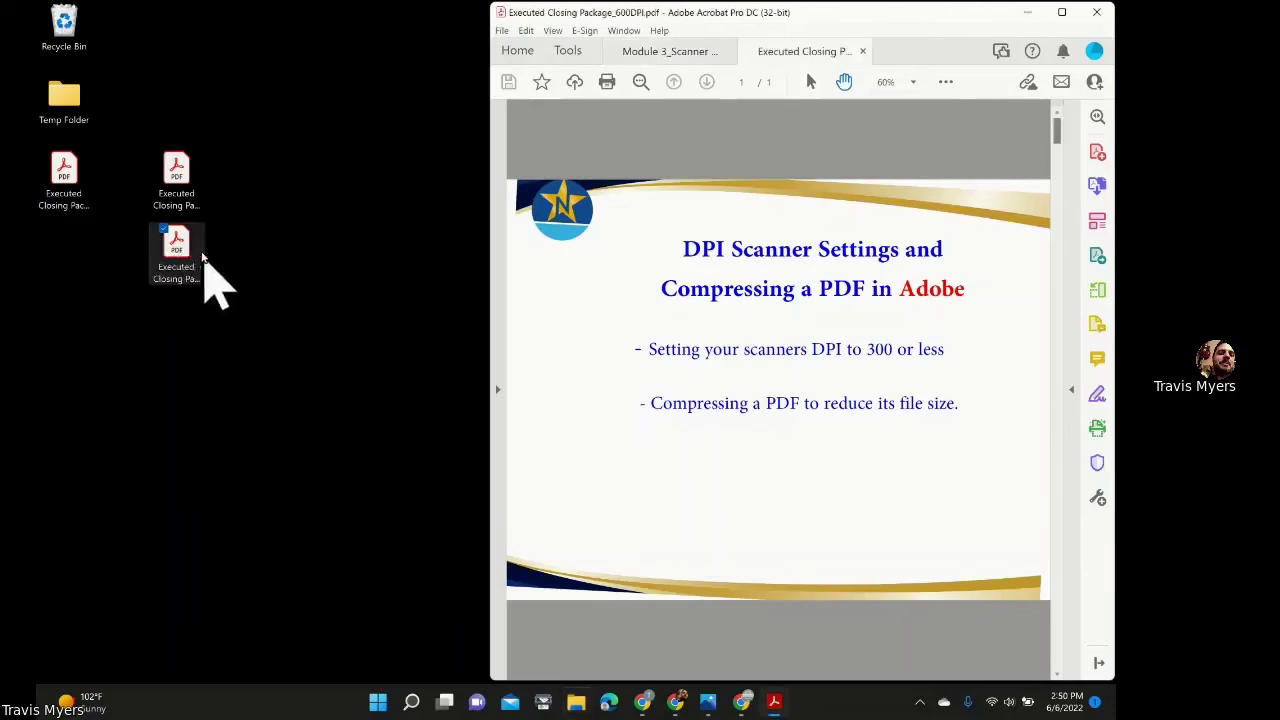
click(1062, 12)
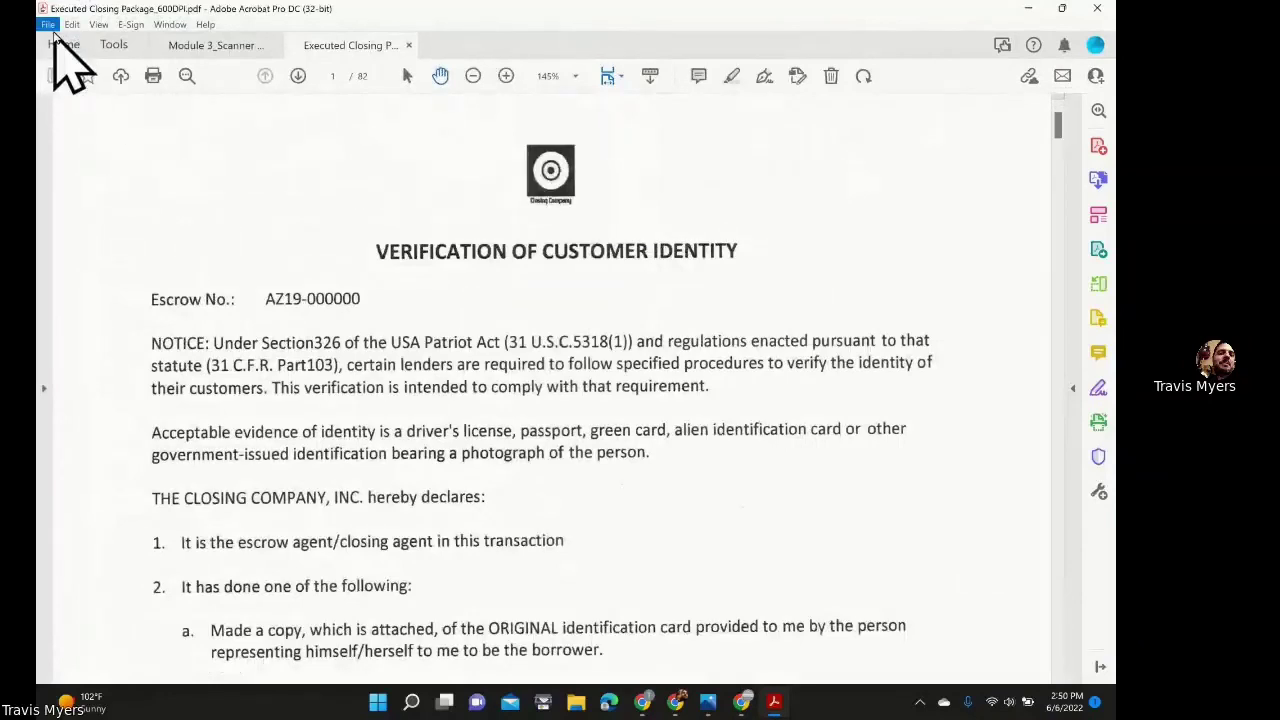
click(50, 26)
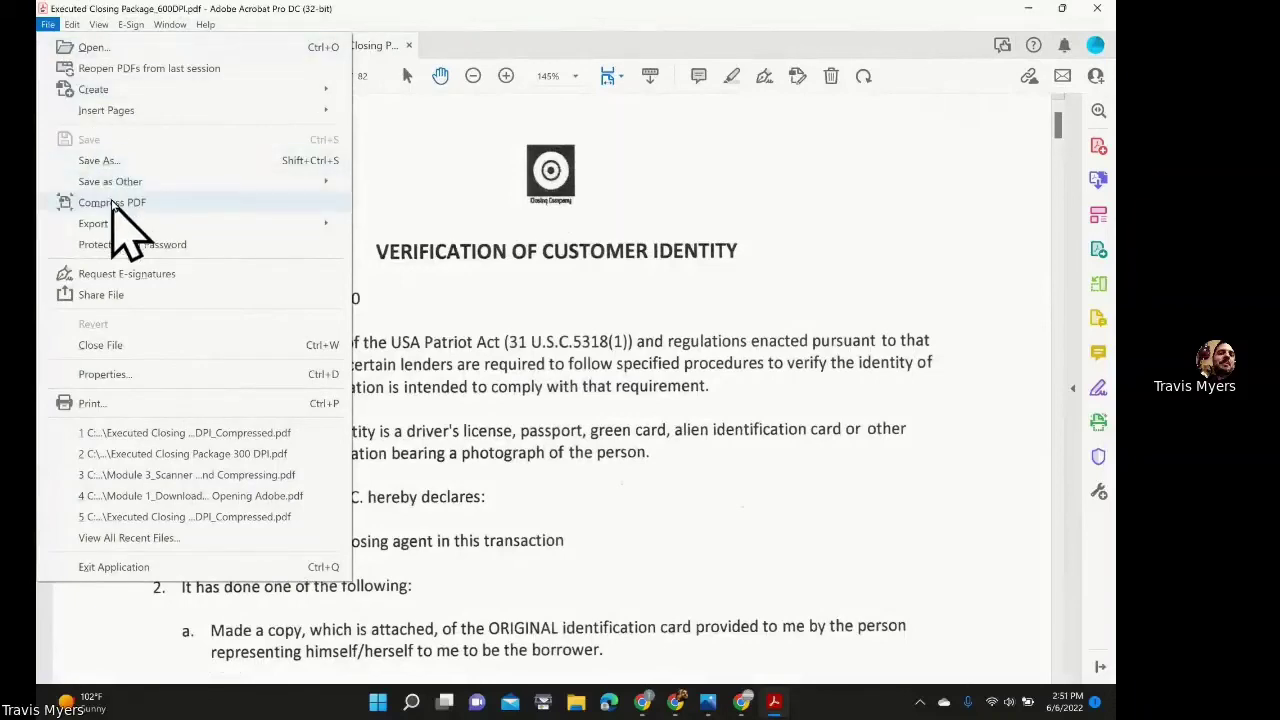
click(112, 204)
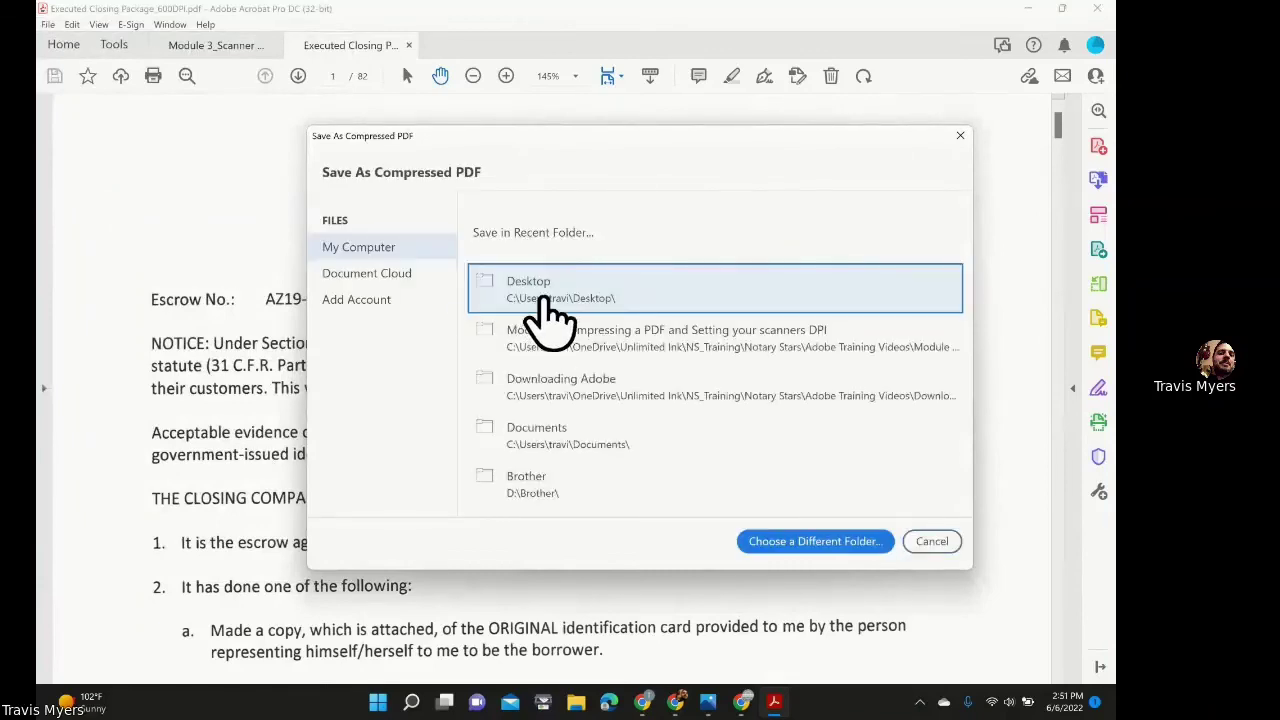
click(622, 312)
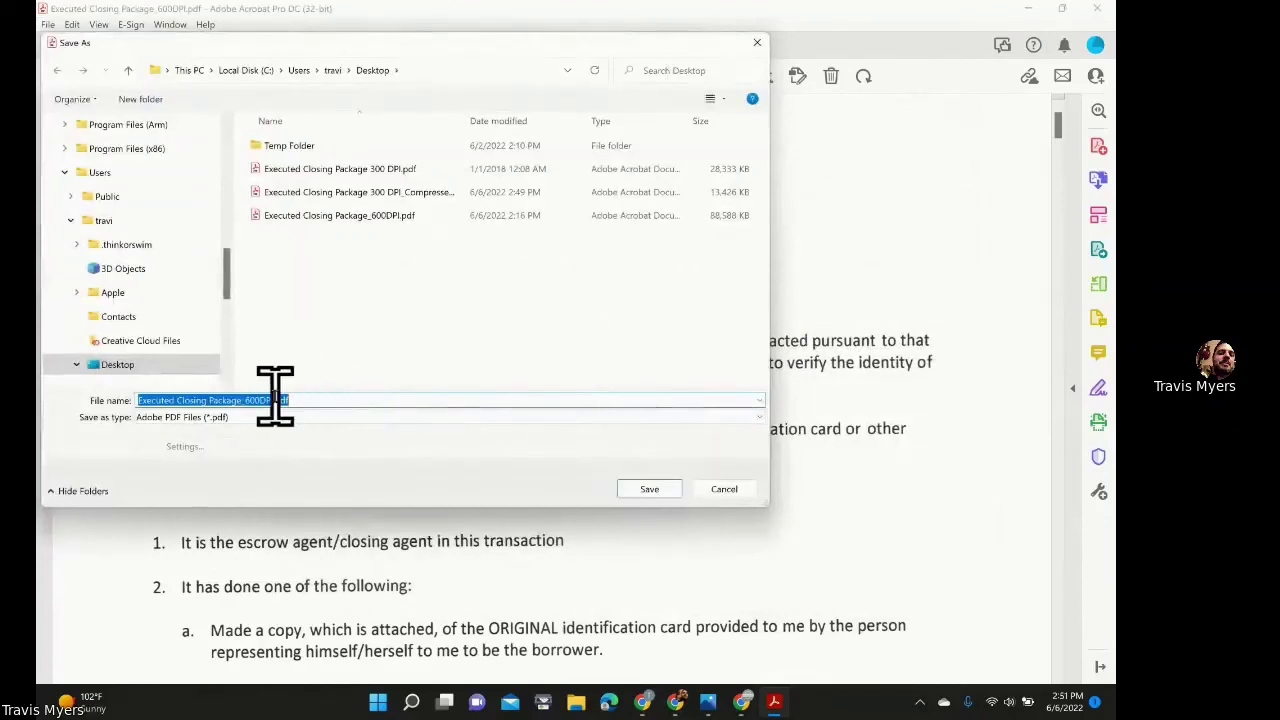
click(342, 400)
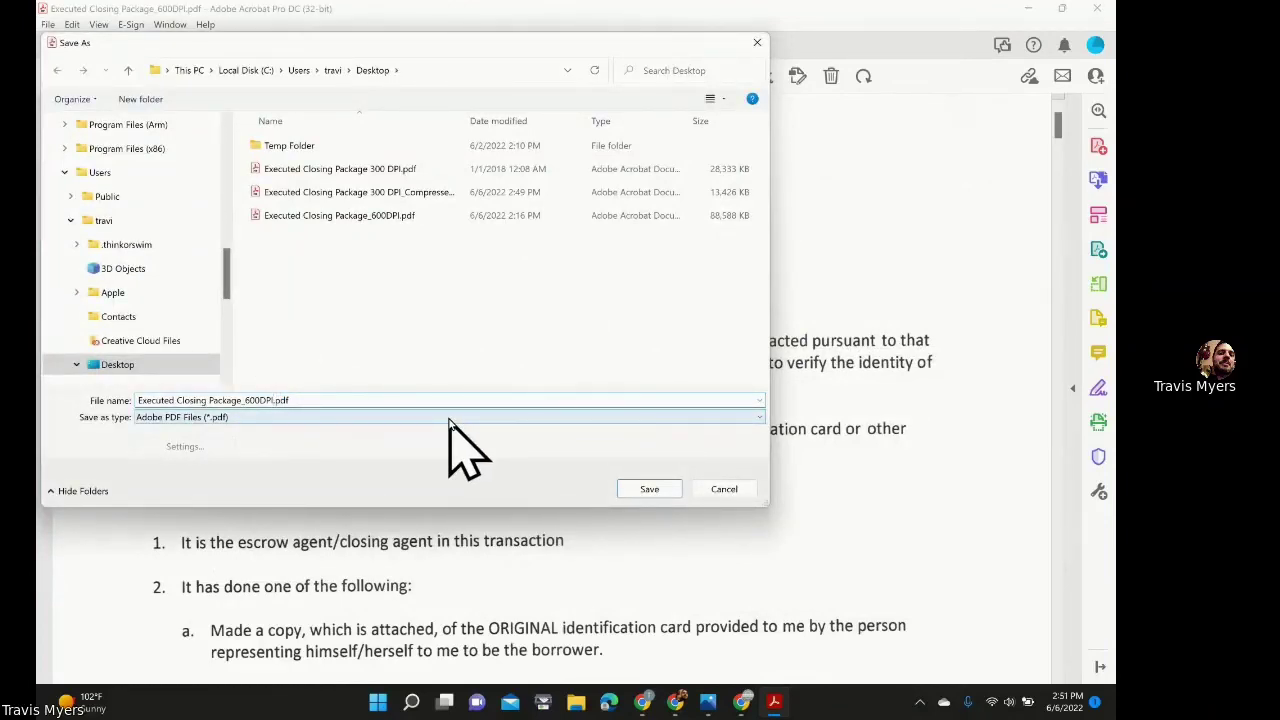
text(_Compressed)
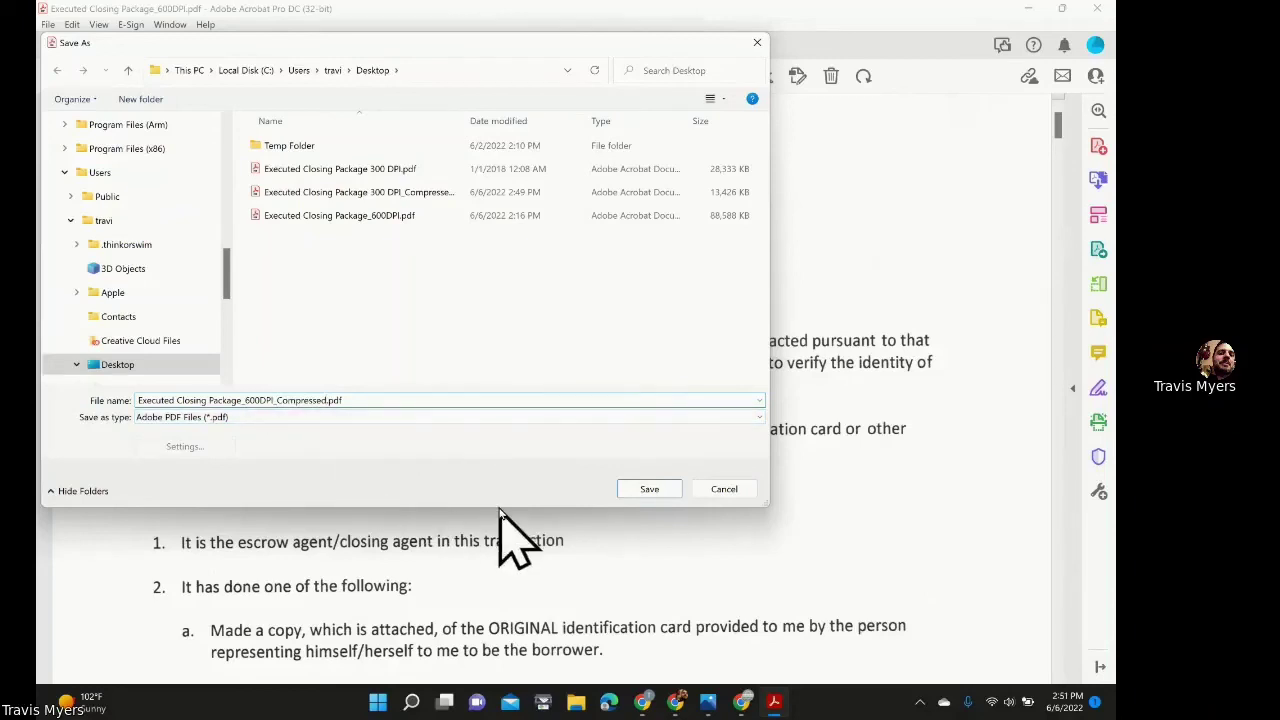
click(634, 490)
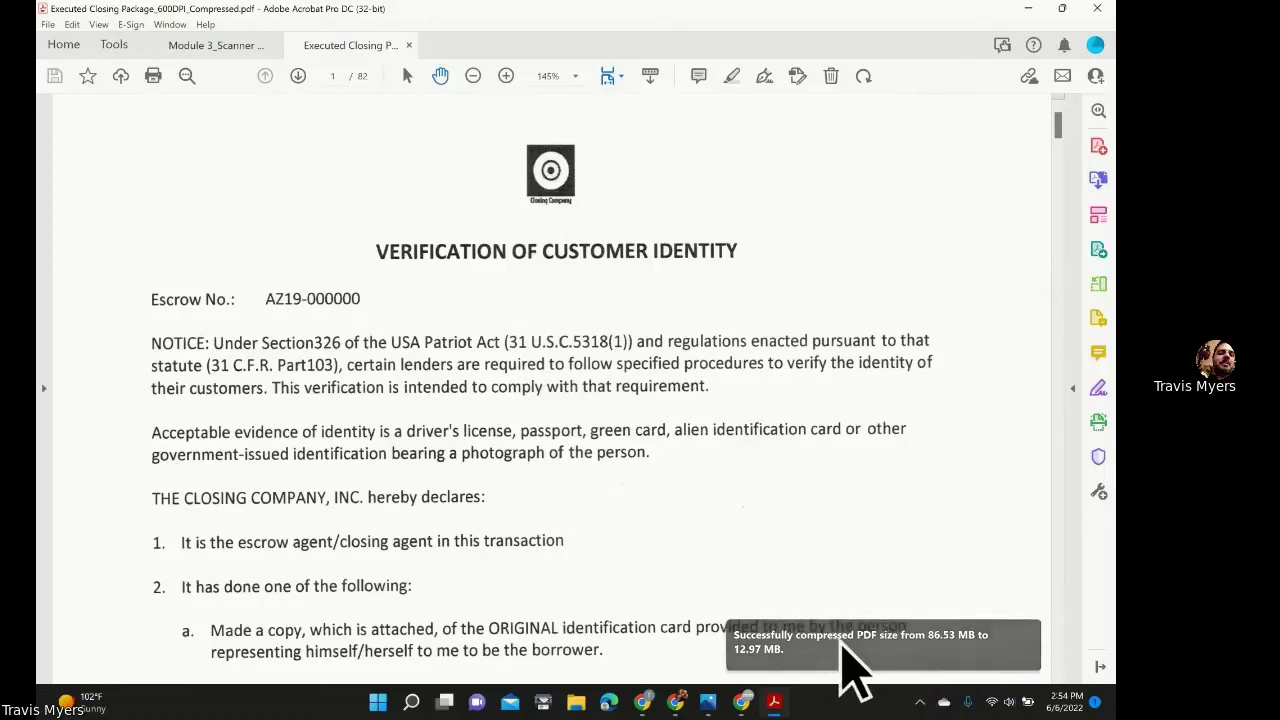
click(930, 660)
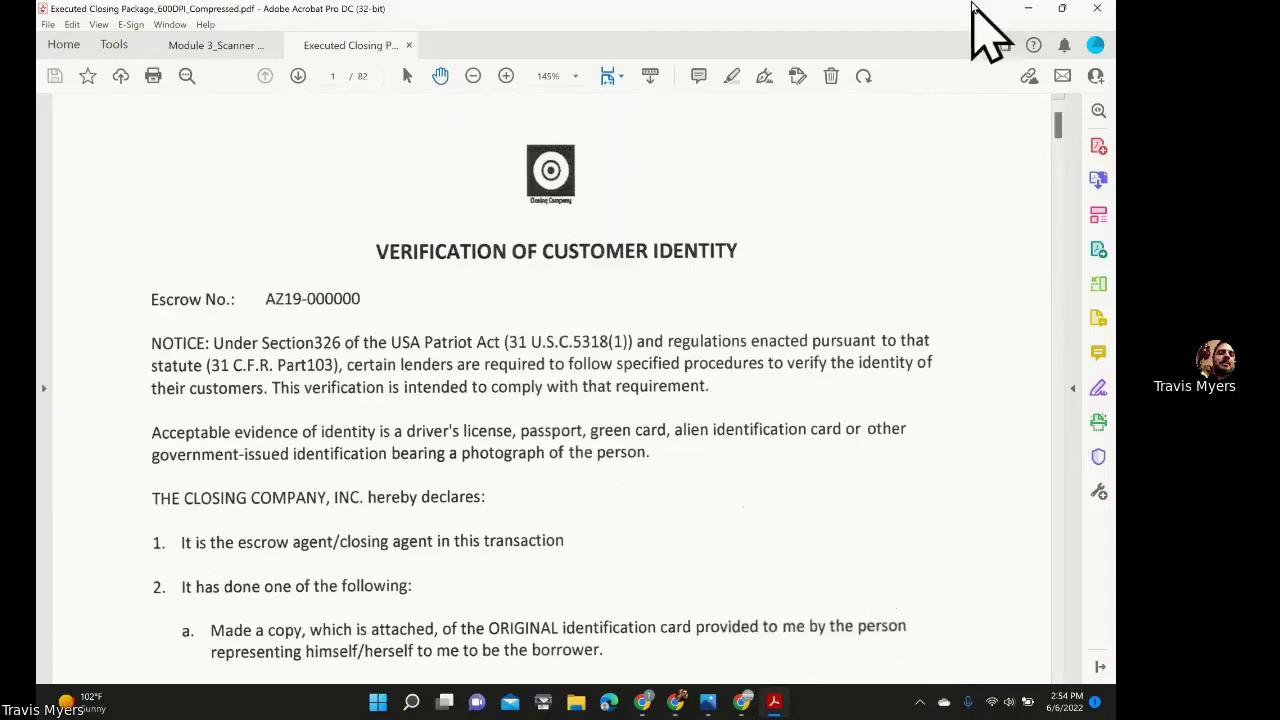
Check the compressed 600 DPI PDF's file size in its desktop file properties, and close the document to return to the maximized Module 3 PDF
click(1063, 9)
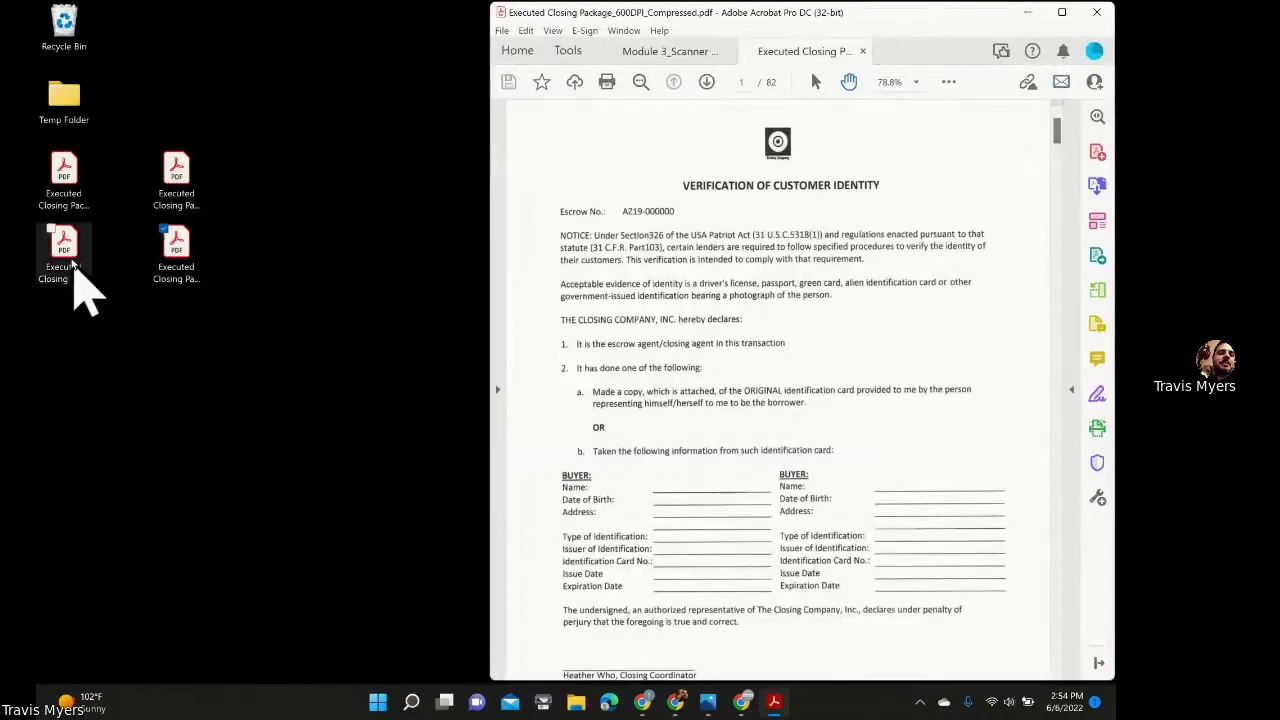
click(72, 284)
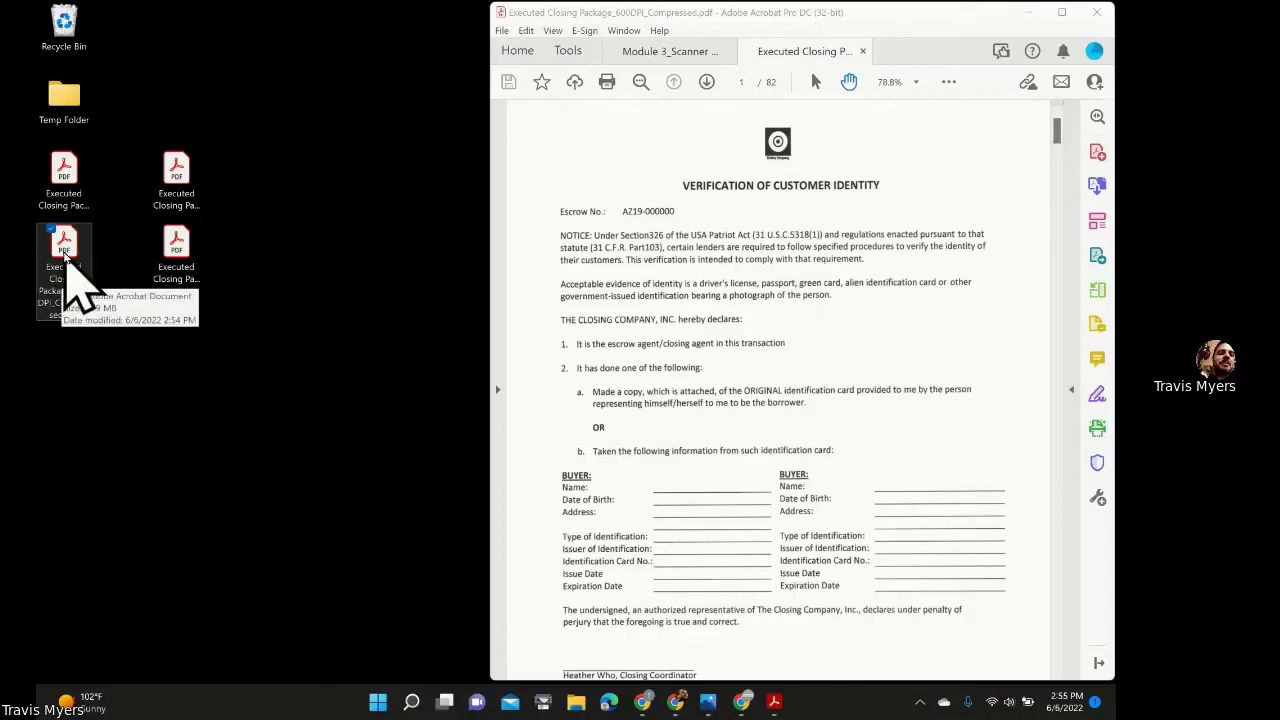
right_click(65, 256)
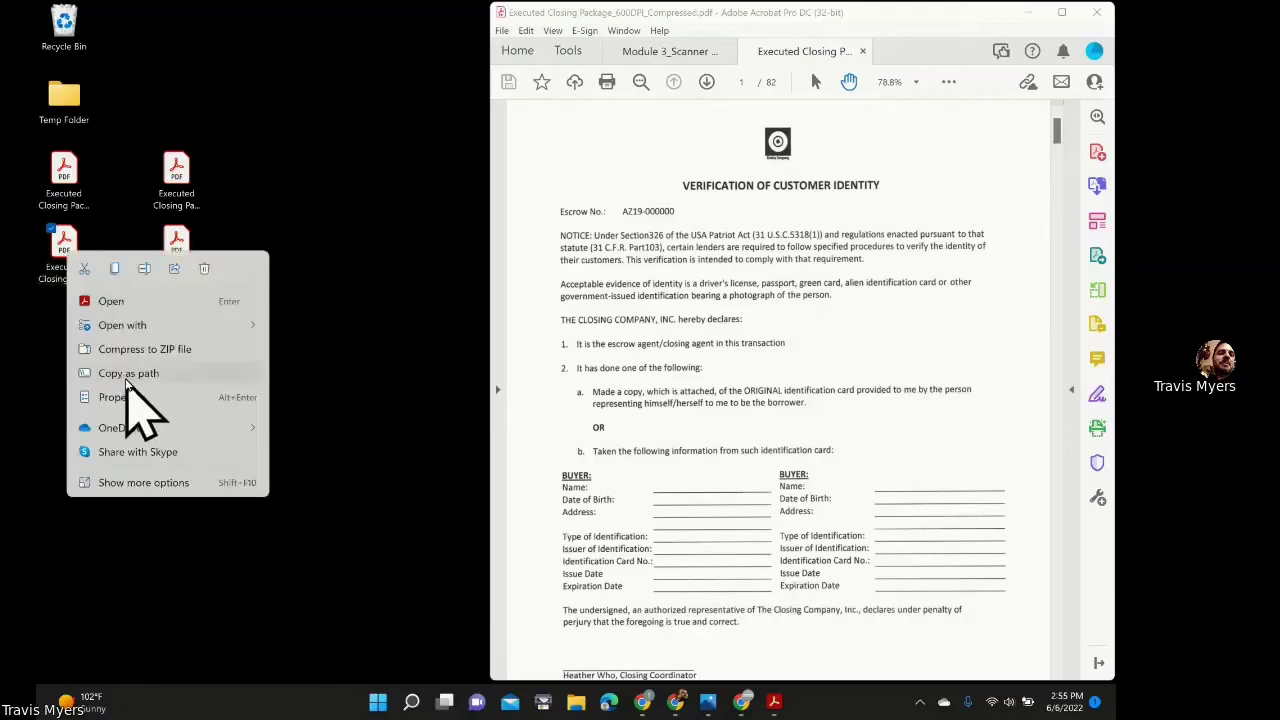
click(122, 397)
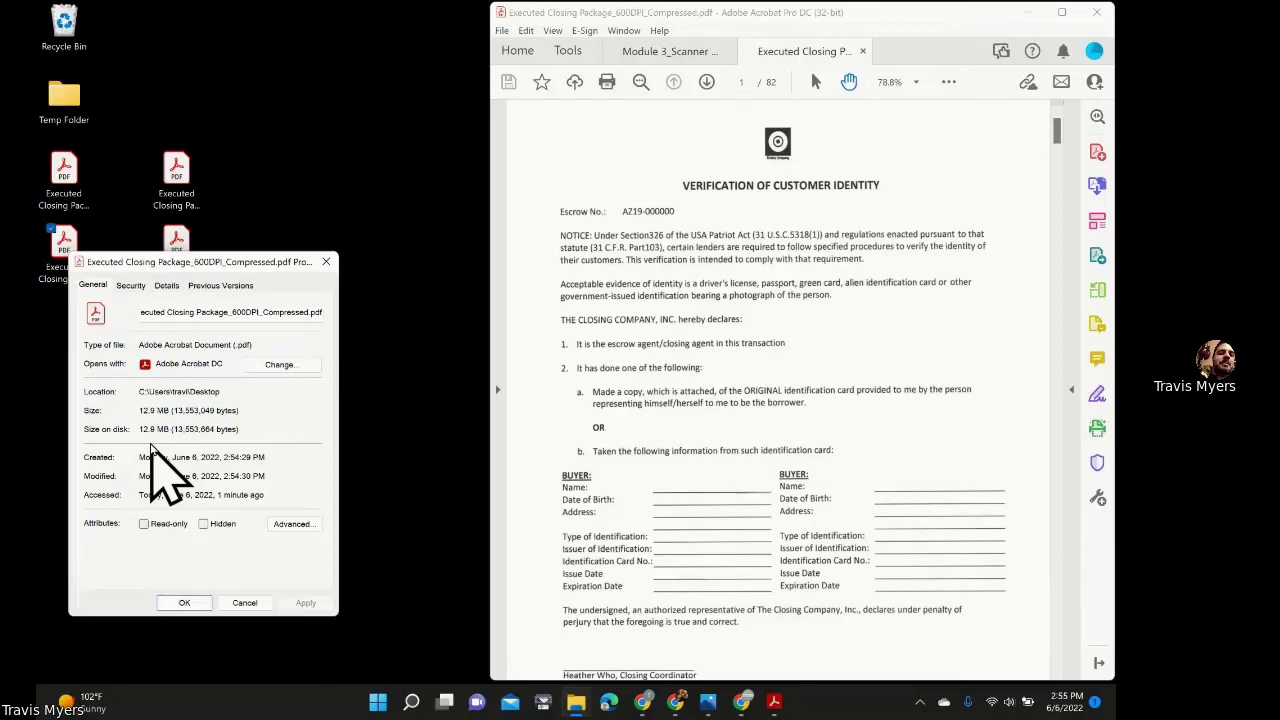
click(864, 51)
click(1062, 12)
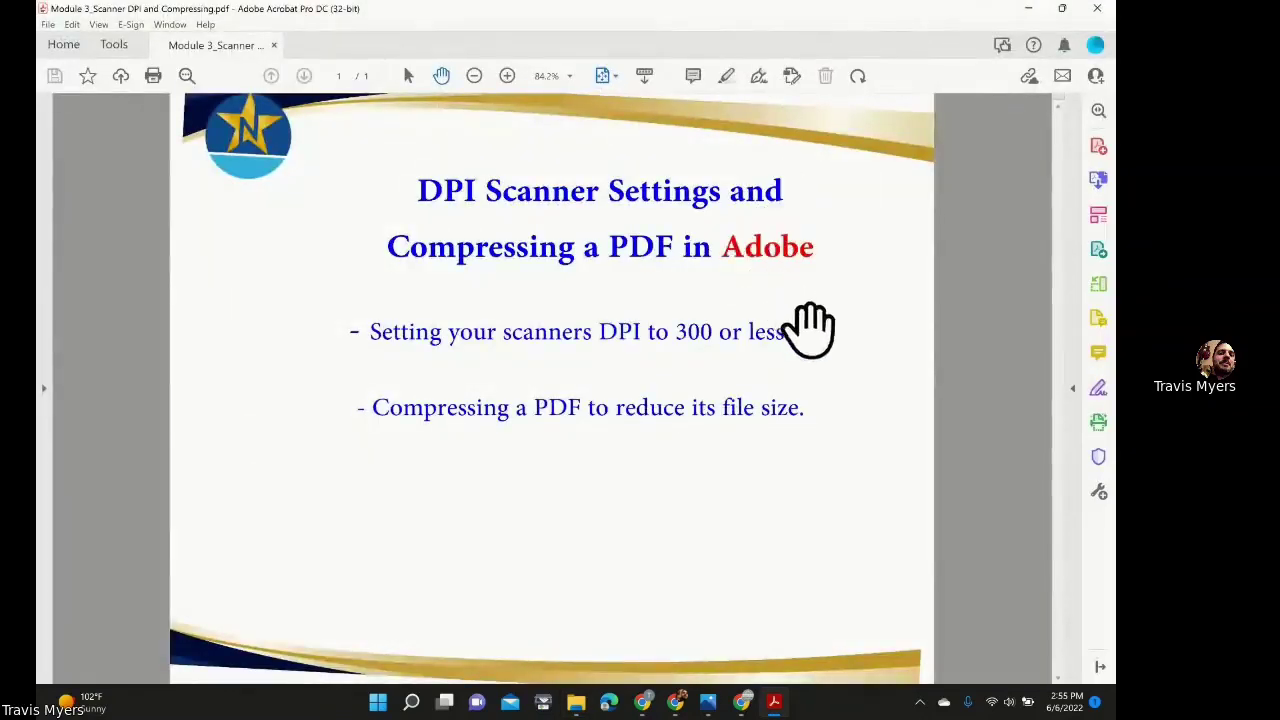